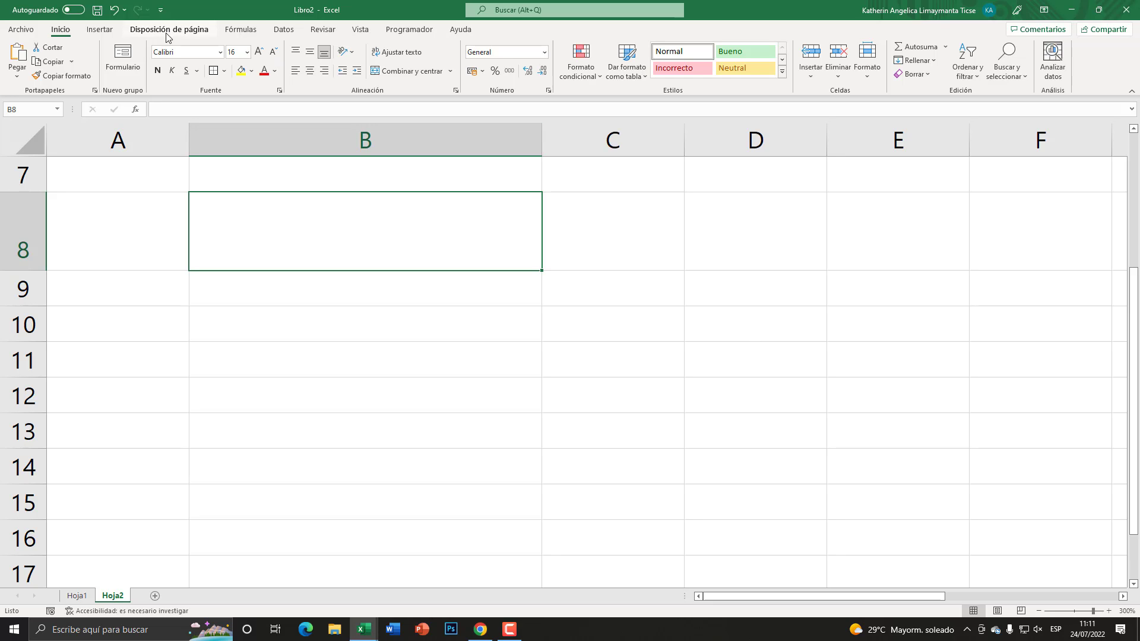
# - Draw two vertical Line shapes inside merged cell B8 to divide it into three sections
pyautogui.click(99, 29)
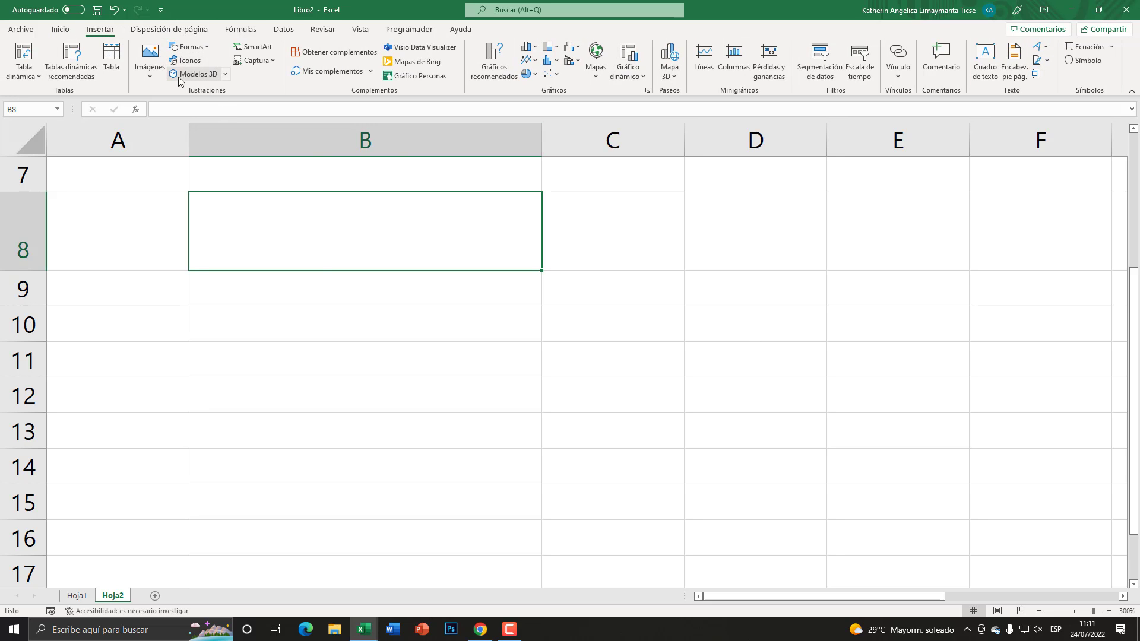
pyautogui.click(189, 47)
pyautogui.click(174, 124)
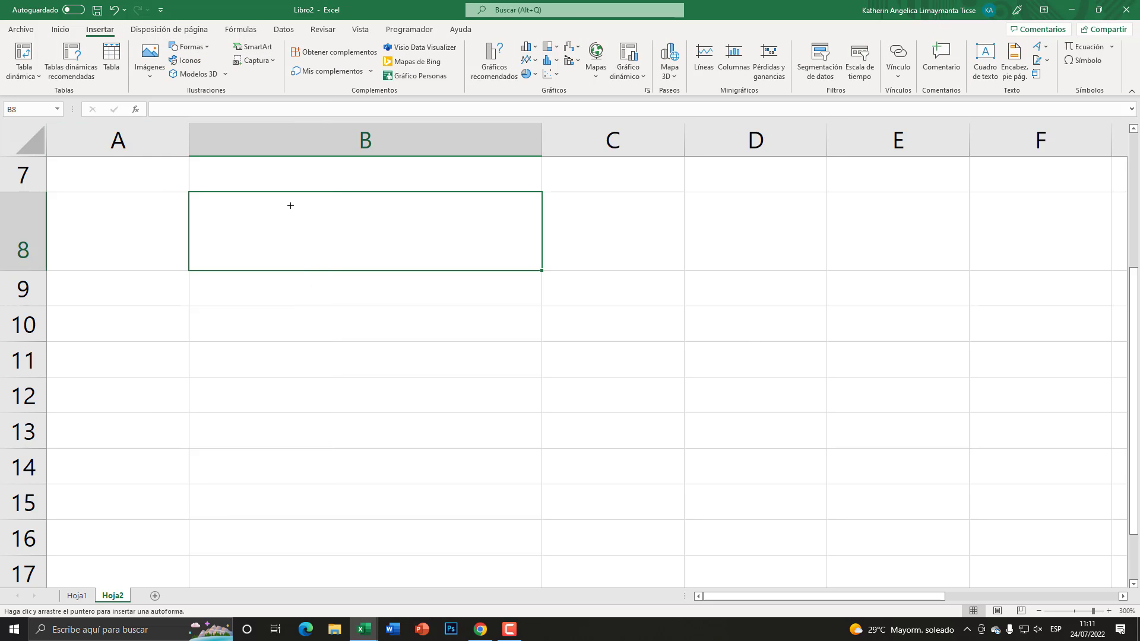
pyautogui.moveTo(289, 227)
pyautogui.mouseDown()
pyautogui.moveTo(287, 269)
pyautogui.moveTo(419, 233)
pyautogui.mouseUp()
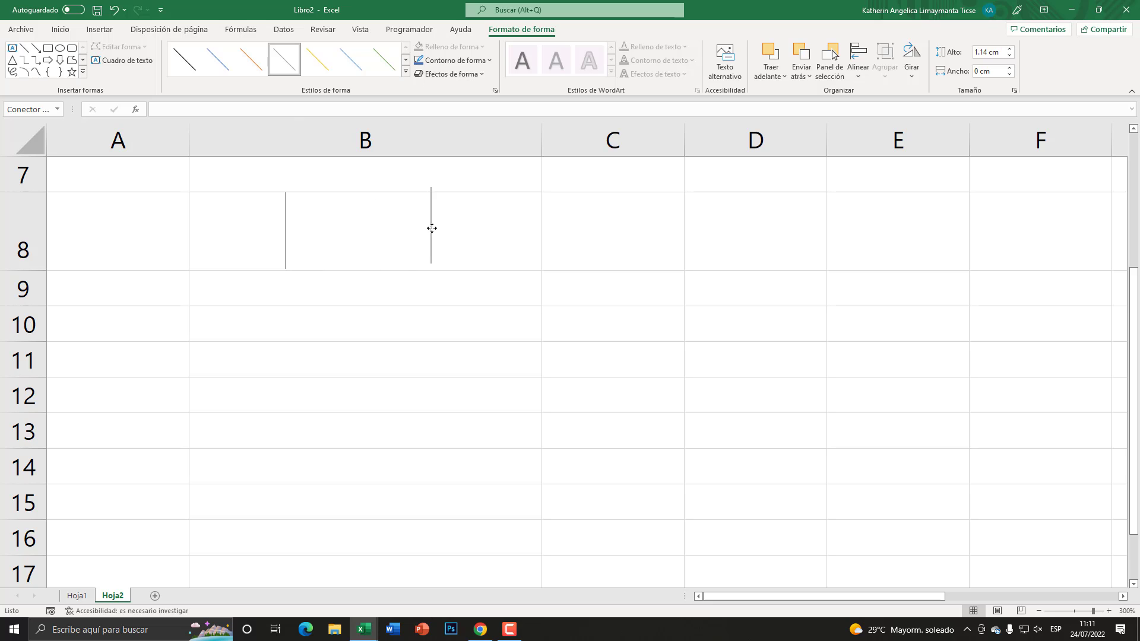
pyautogui.click(439, 225)
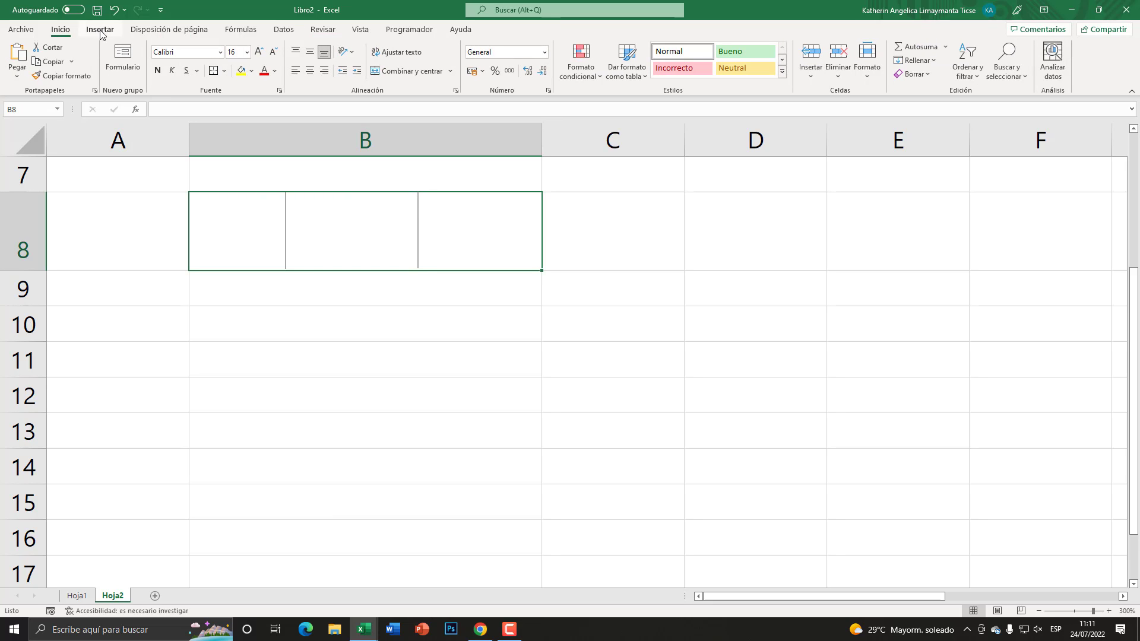
# - Enter 1, 2 and 3, spaced apart, into cell B8
pyautogui.click(270, 295)
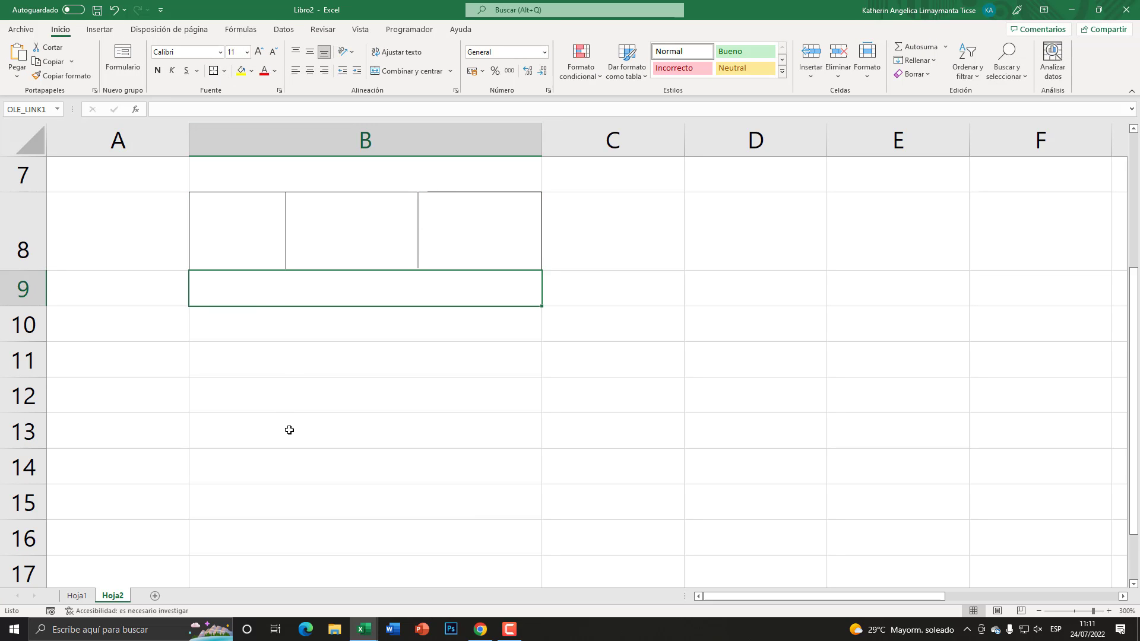
pyautogui.click(273, 359)
pyautogui.click(260, 236)
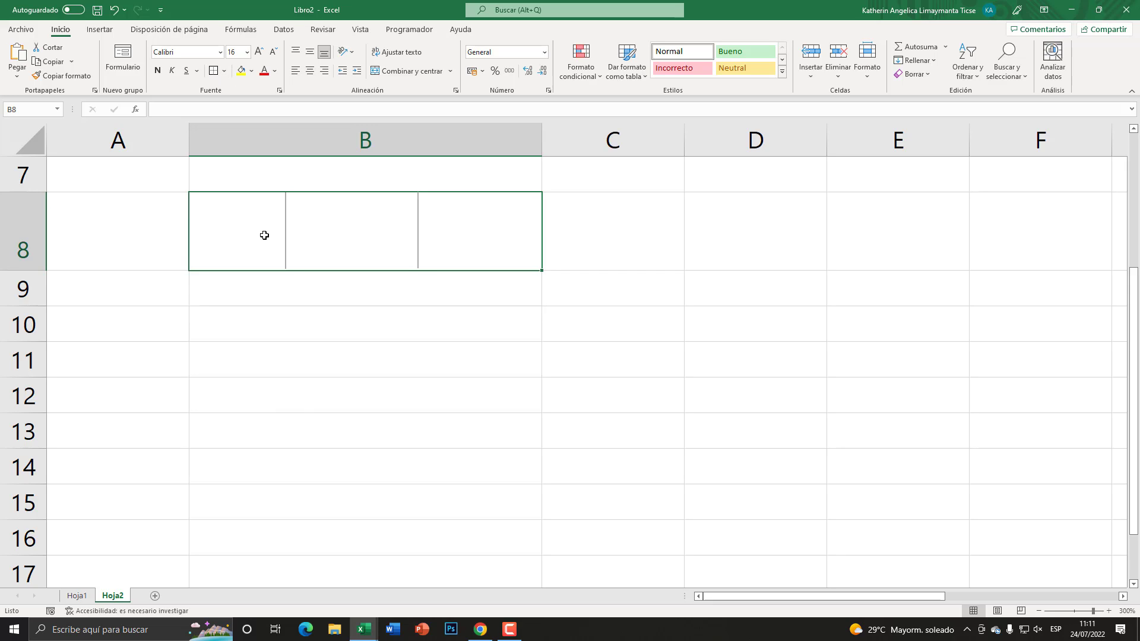
pyautogui.doubleClick(232, 227)
pyautogui.write('1')
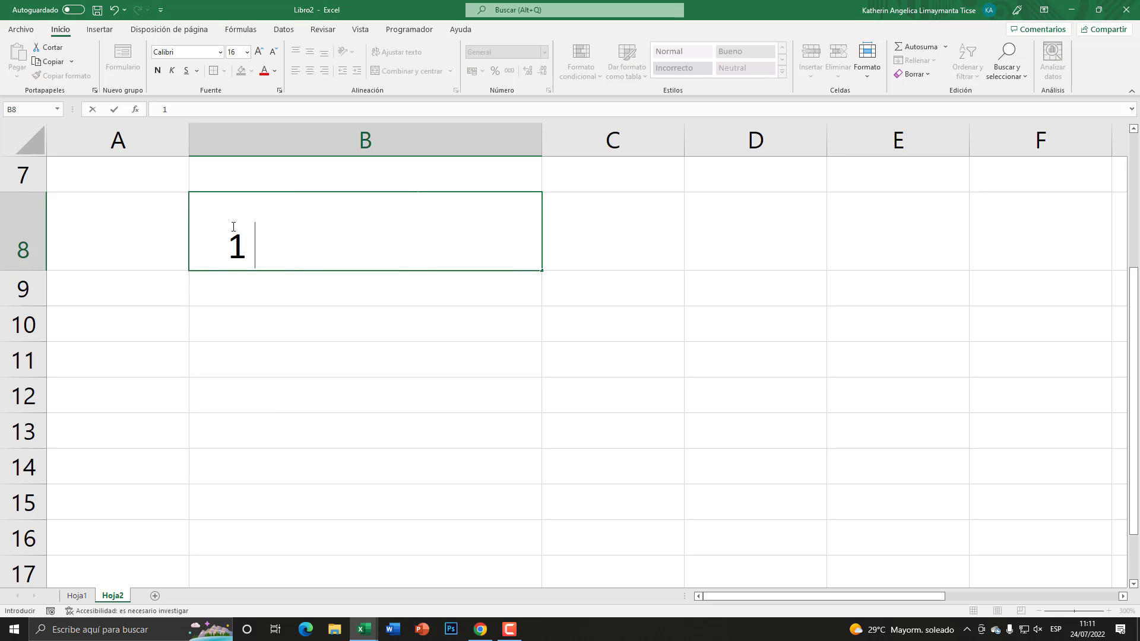
pyautogui.write('           2               ')
pyautogui.write('3')
pyautogui.press('Return')
# - Apply Middle Align to B8, keeping its original horizontal alignment
pyautogui.click(240, 226)
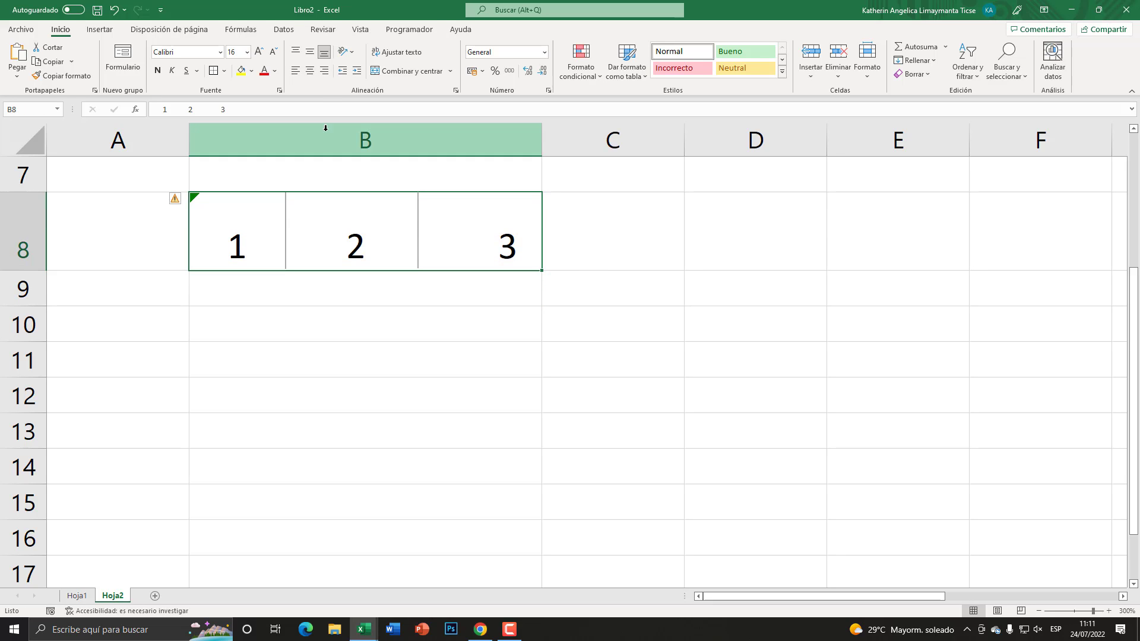
pyautogui.click(310, 54)
pyautogui.click(324, 71)
pyautogui.click(295, 71)
pyautogui.click(398, 369)
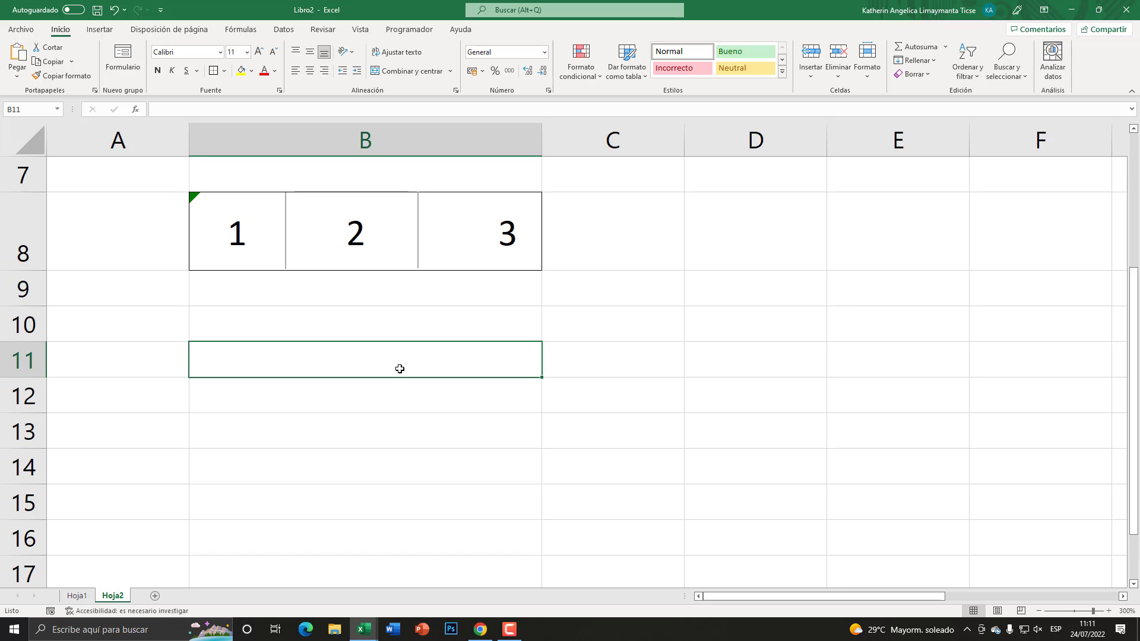
# - Delete both vertical dividing lines from cell B8
pyautogui.click(286, 222)
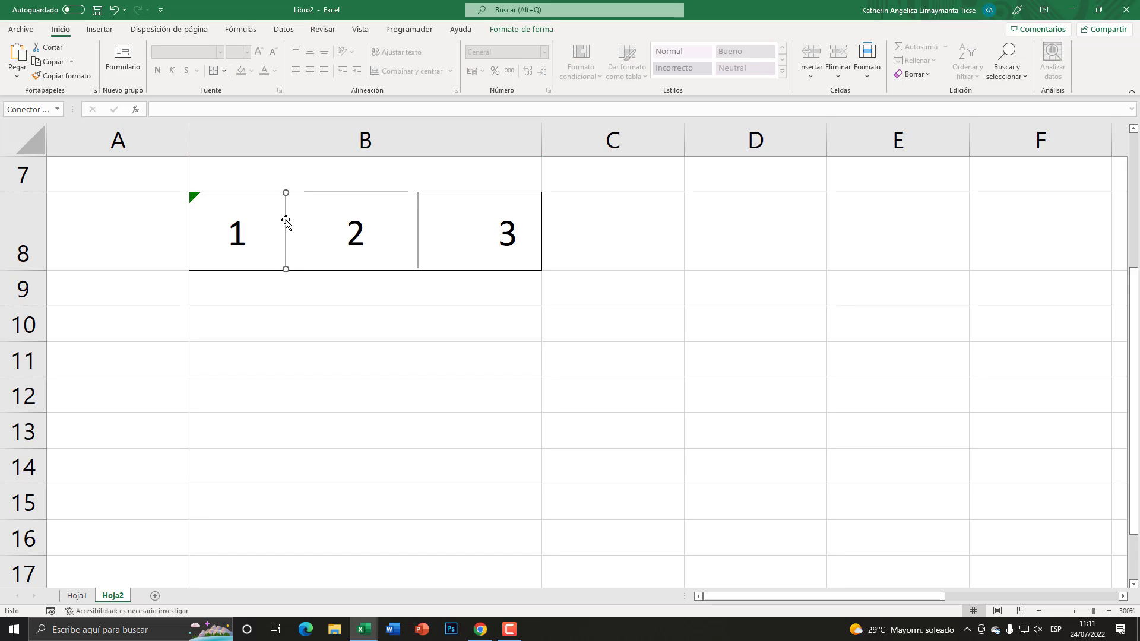
pyautogui.press('Delete')
pyautogui.click(418, 221)
pyautogui.press('Delete')
pyautogui.click(282, 231)
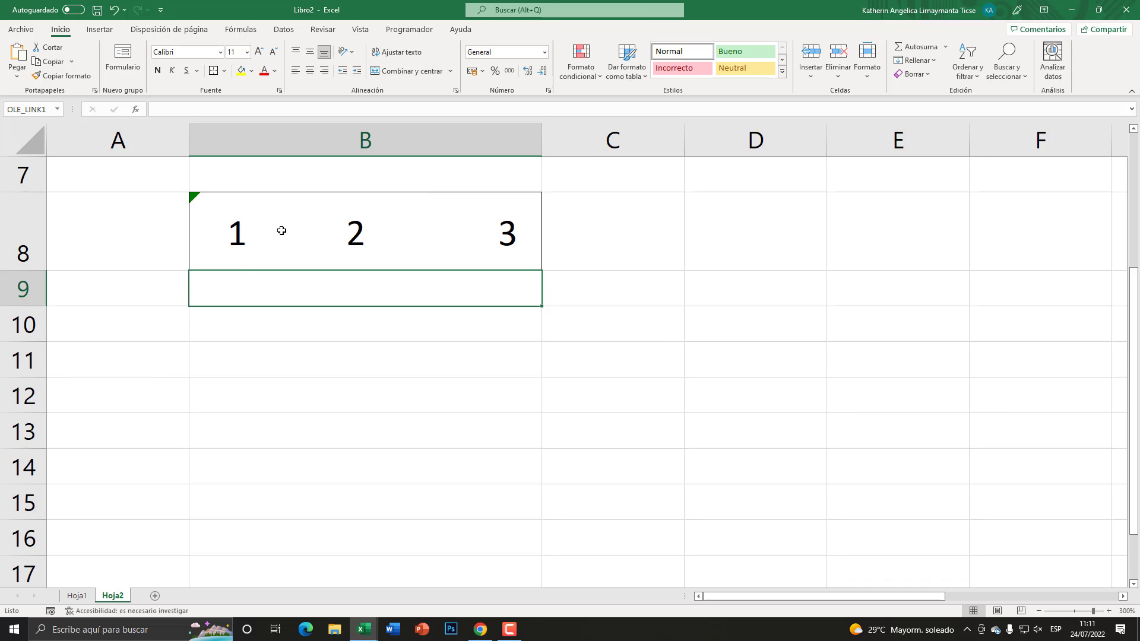
# - Delete row 8 with its numbers, then select the new empty B8
pyautogui.rightClick(5, 230)
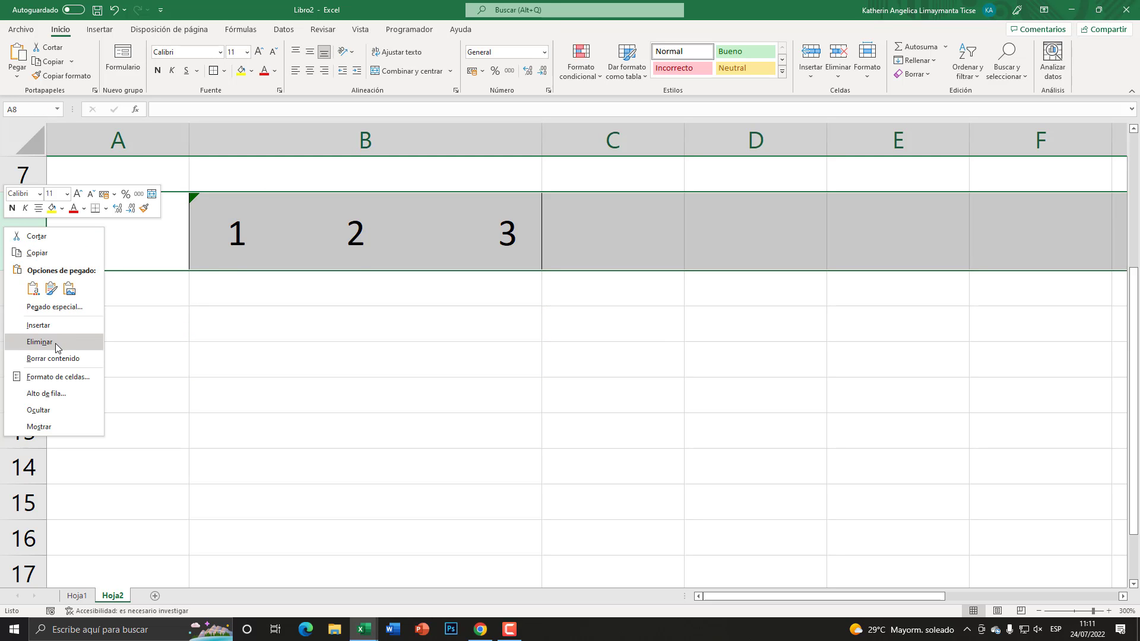
pyautogui.click(57, 348)
pyautogui.click(249, 338)
pyautogui.click(222, 209)
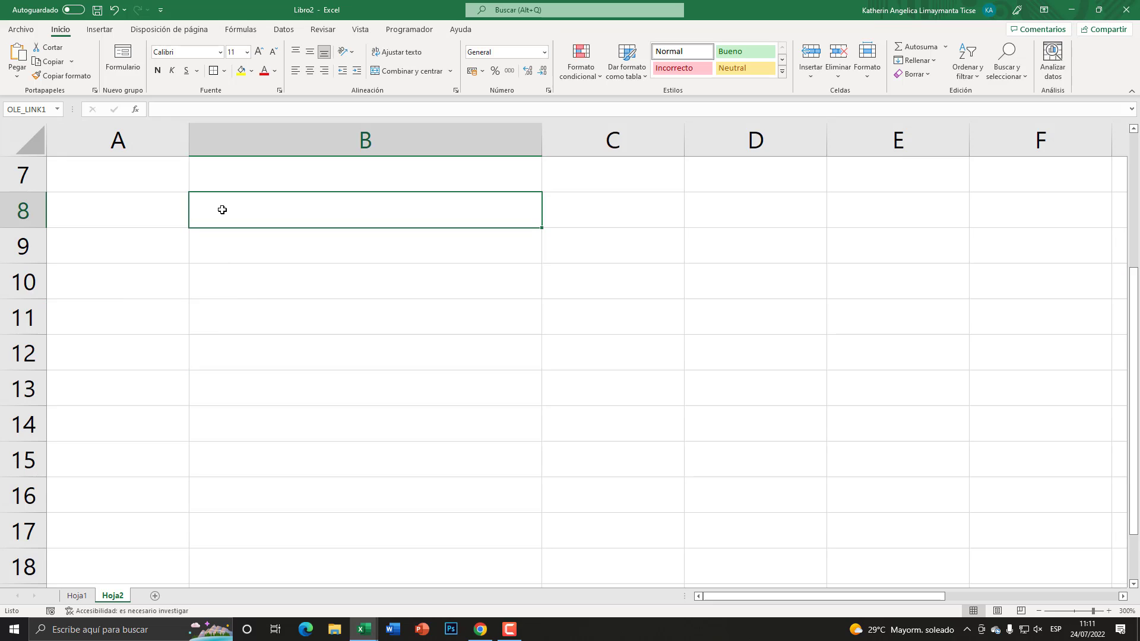
# - Enter the space-separated numbers 1 2 3 4 5 7 into B8
pyautogui.write('1    ')
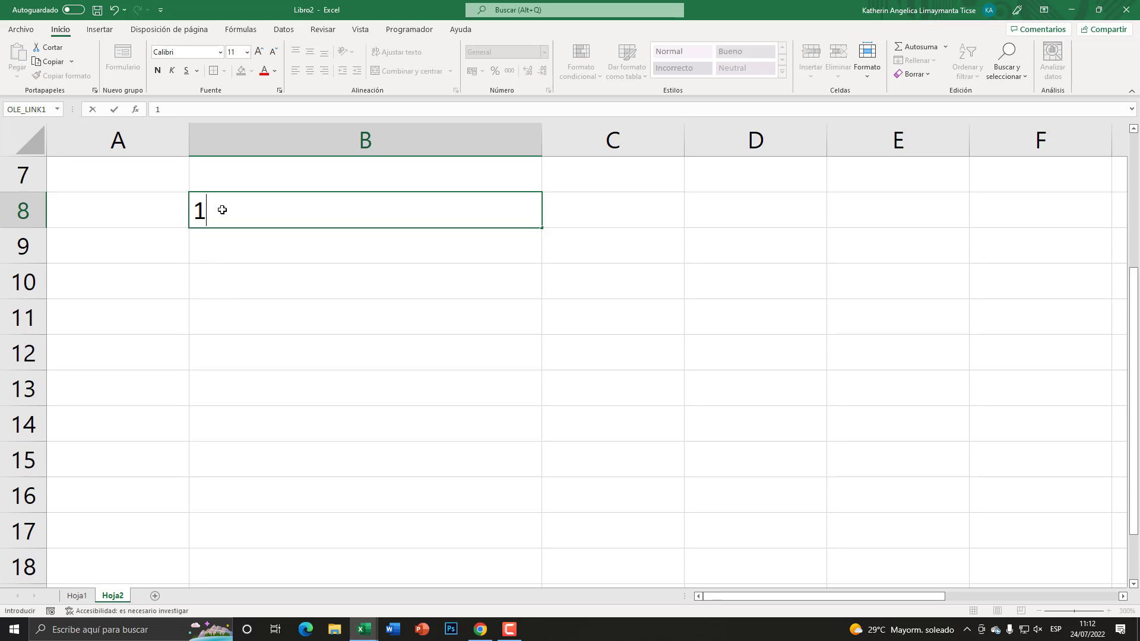
pyautogui.write('2        3')
pyautogui.write('      4      5 ')
pyautogui.write('     7')
pyautogui.press('Return')
pyautogui.click(241, 203)
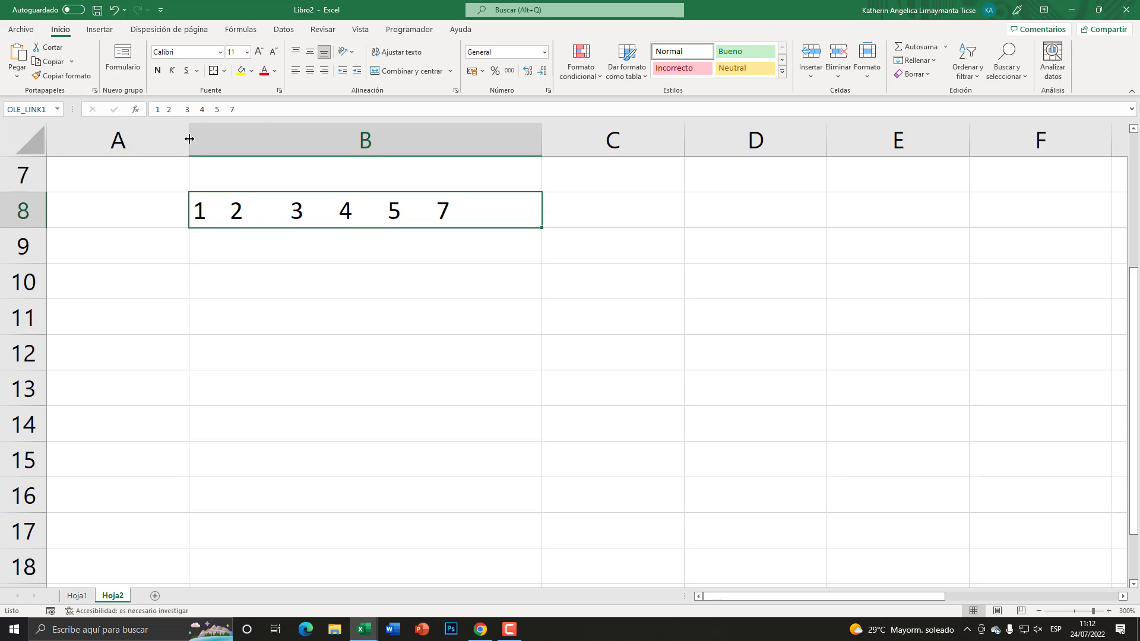
# - Drag column A's right border to make it much narrower
pyautogui.moveTo(189, 140); pyautogui.dragTo(95, 140)
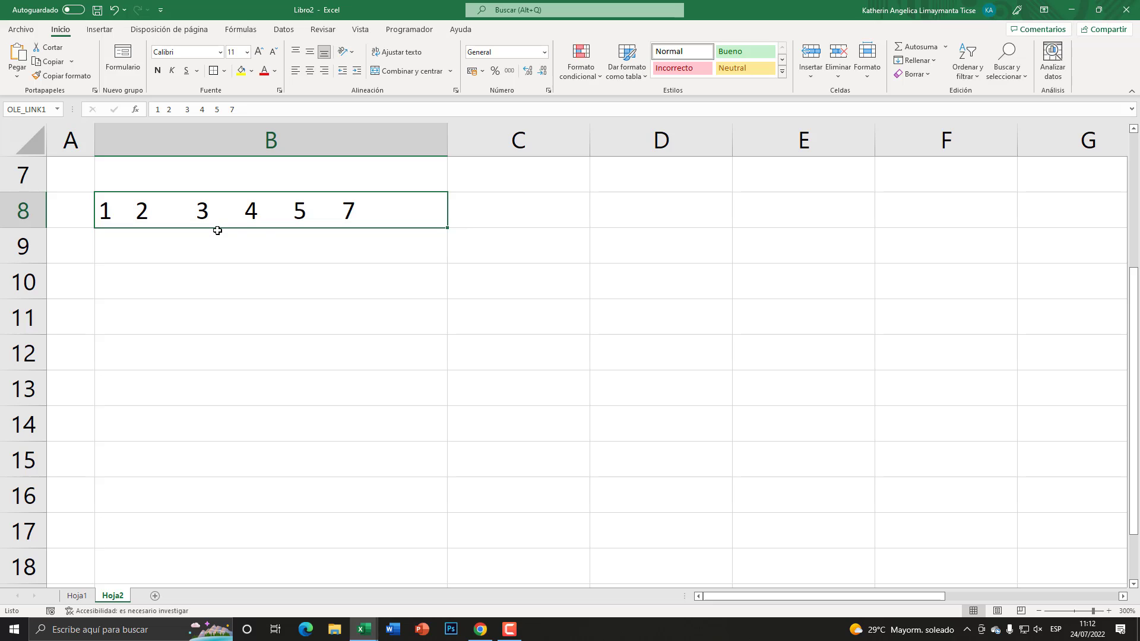
pyautogui.click(224, 249)
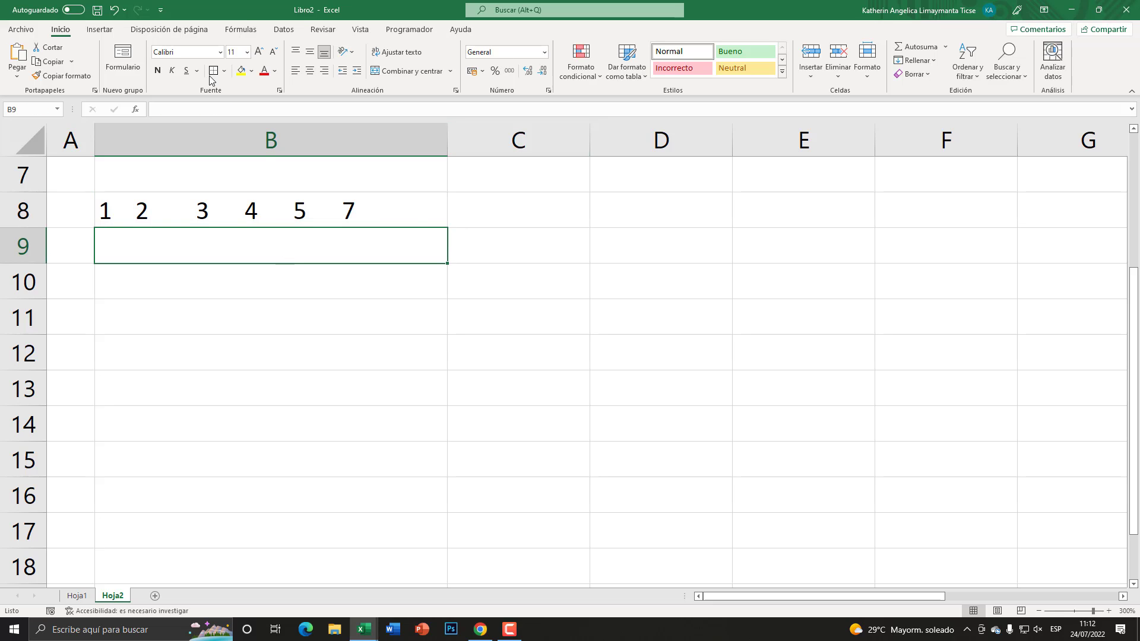
pyautogui.click(323, 217)
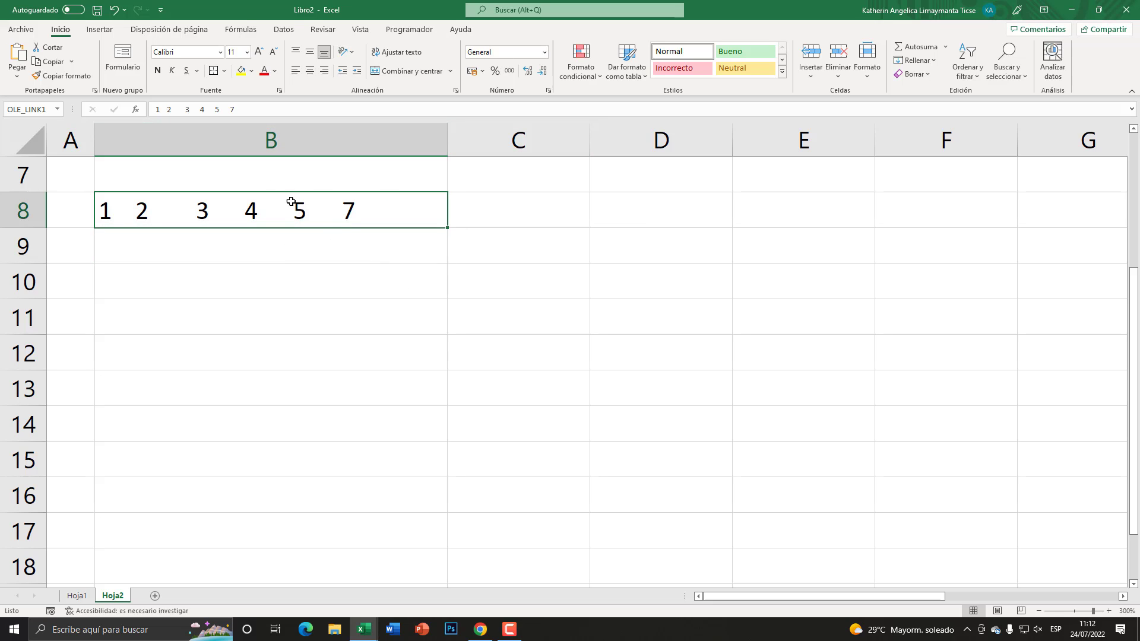
# - Split B8 with Text to Columns using Fixed width, filling 1 to 5 across B8:F8
pyautogui.click(288, 34)
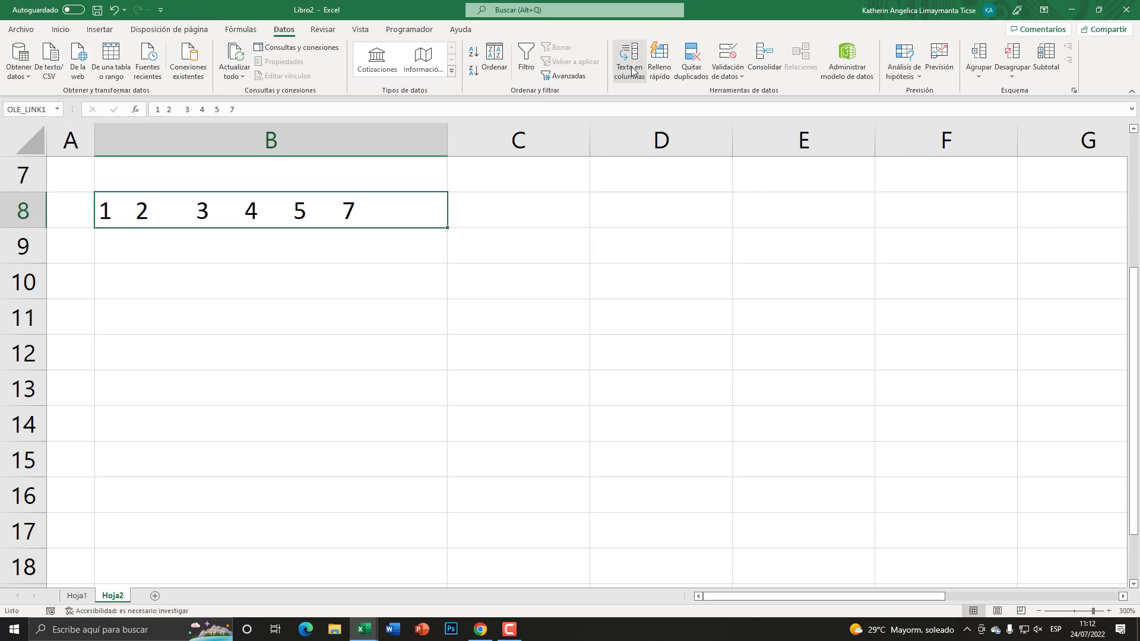
pyautogui.click(633, 71)
pyautogui.moveTo(608, 131)
pyautogui.mouseDown()
pyautogui.moveTo(639, 189)
pyautogui.moveTo(574, 112)
pyautogui.moveTo(498, 113)
pyautogui.mouseUp()
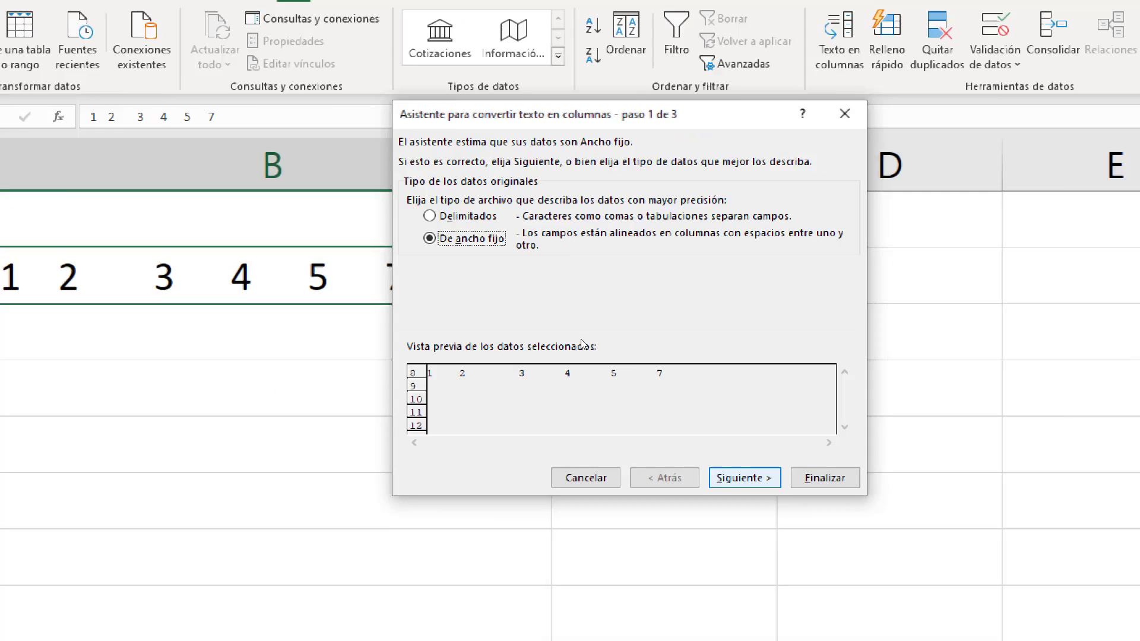
pyautogui.click(569, 337)
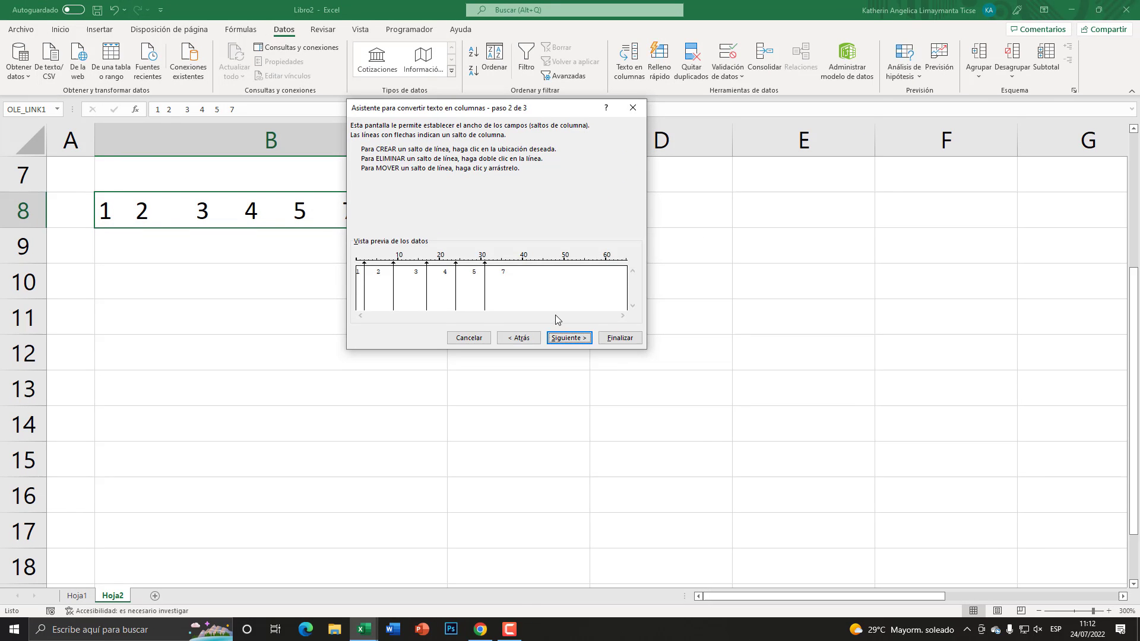
pyautogui.click(581, 339)
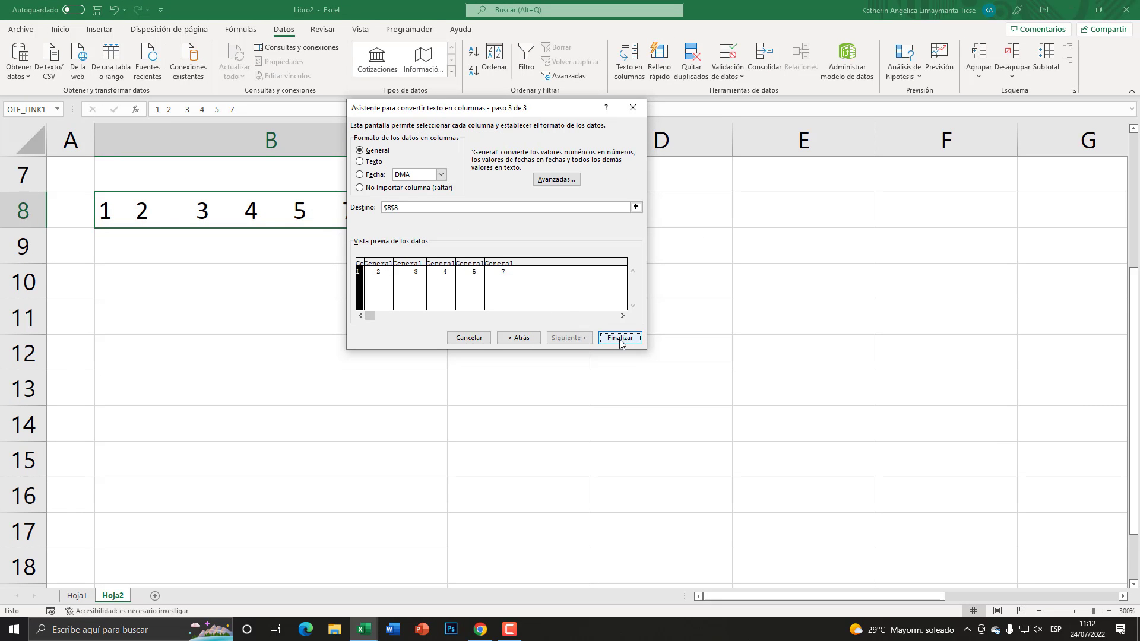
pyautogui.click(620, 338)
pyautogui.click(586, 326)
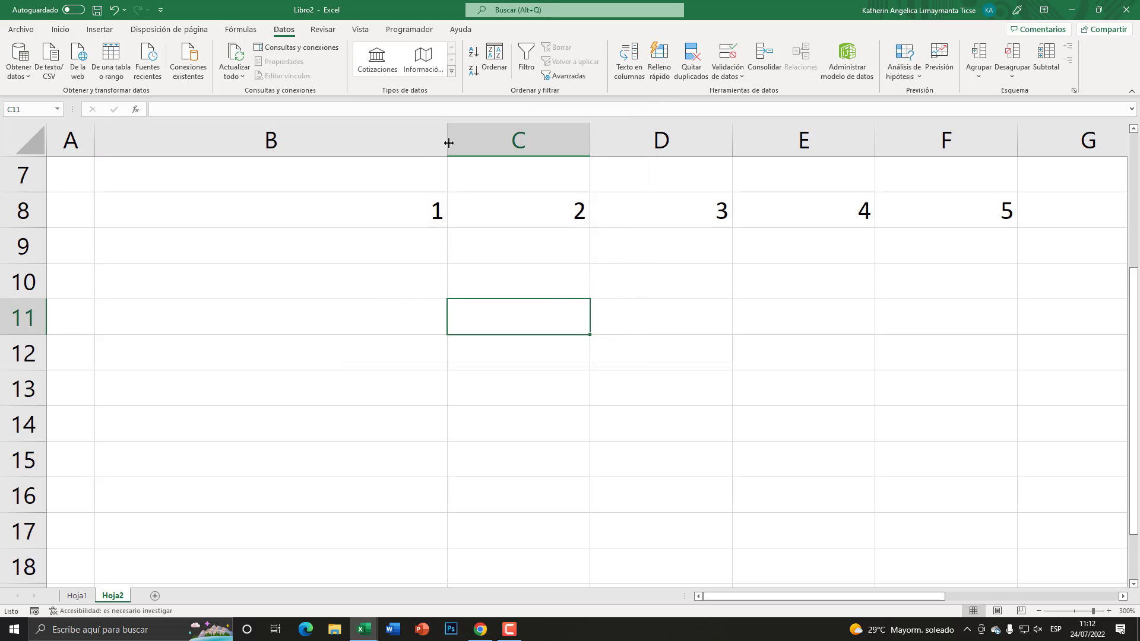
pyautogui.moveTo(447, 140); pyautogui.dragTo(175, 141)
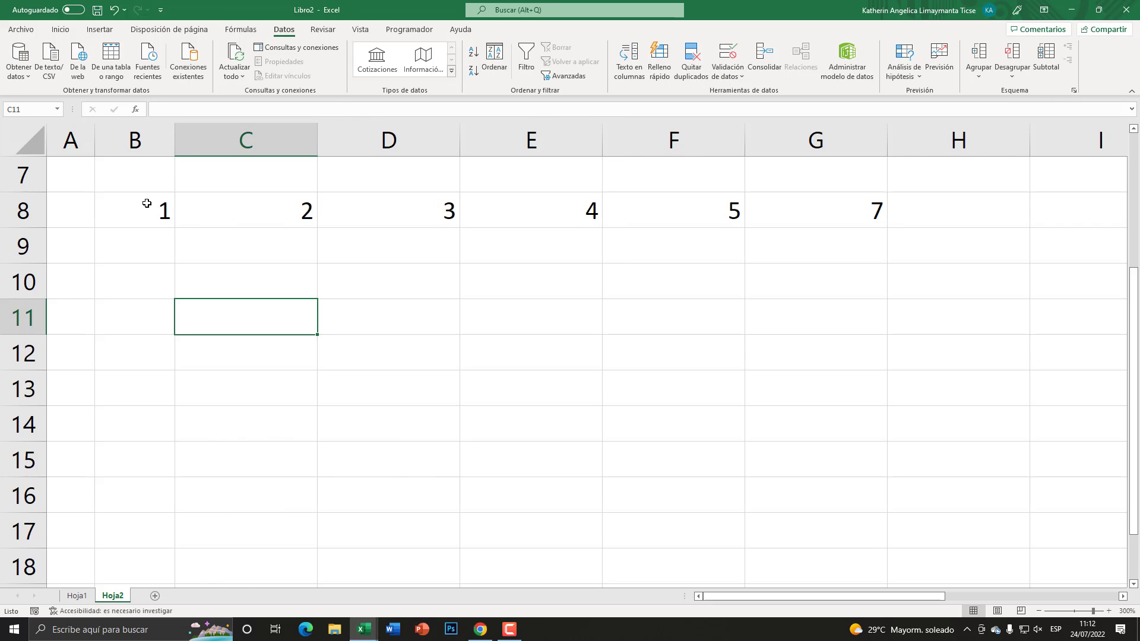
pyautogui.click(35, 210)
pyautogui.click(60, 29)
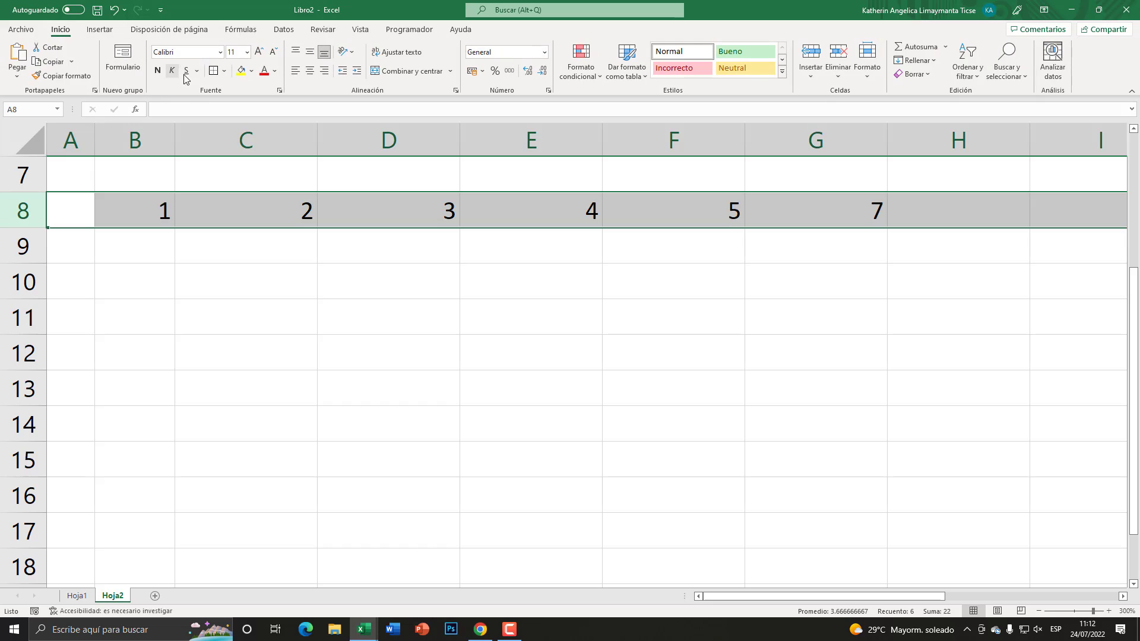
pyautogui.click(295, 70)
pyautogui.click(308, 265)
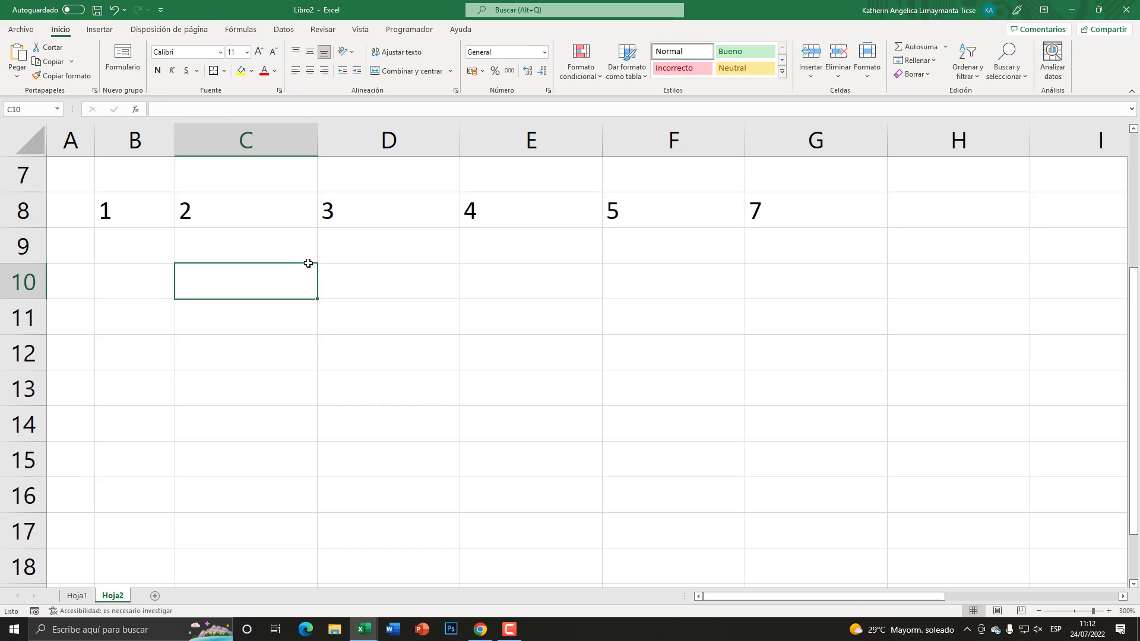
pyautogui.click(277, 216)
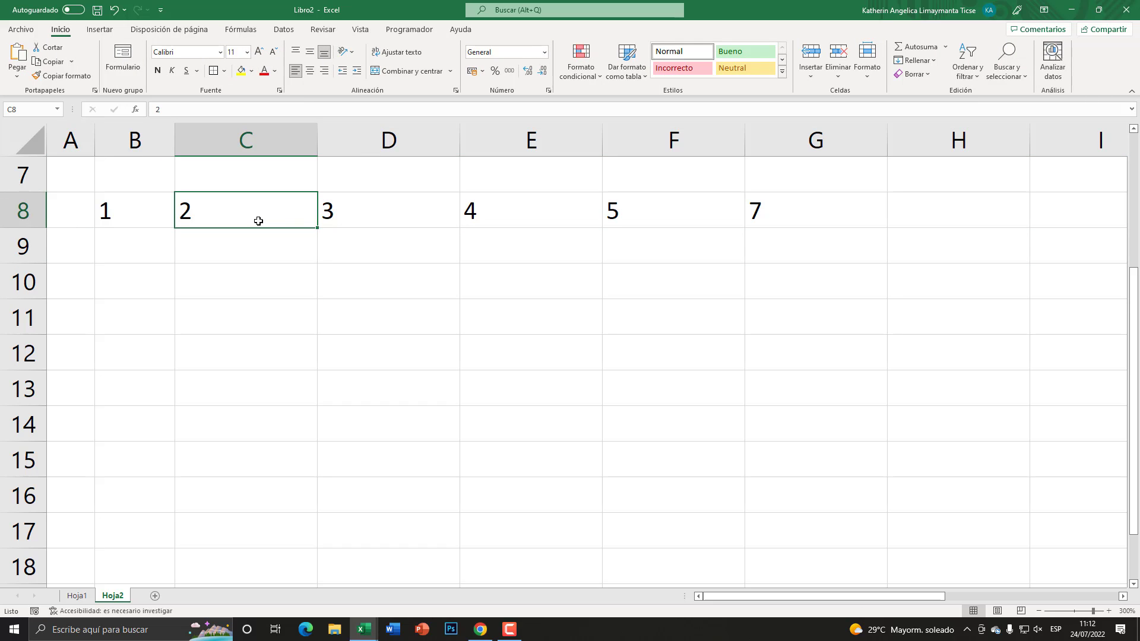
pyautogui.click(386, 208)
pyautogui.press('Right')
pyautogui.press('Right')
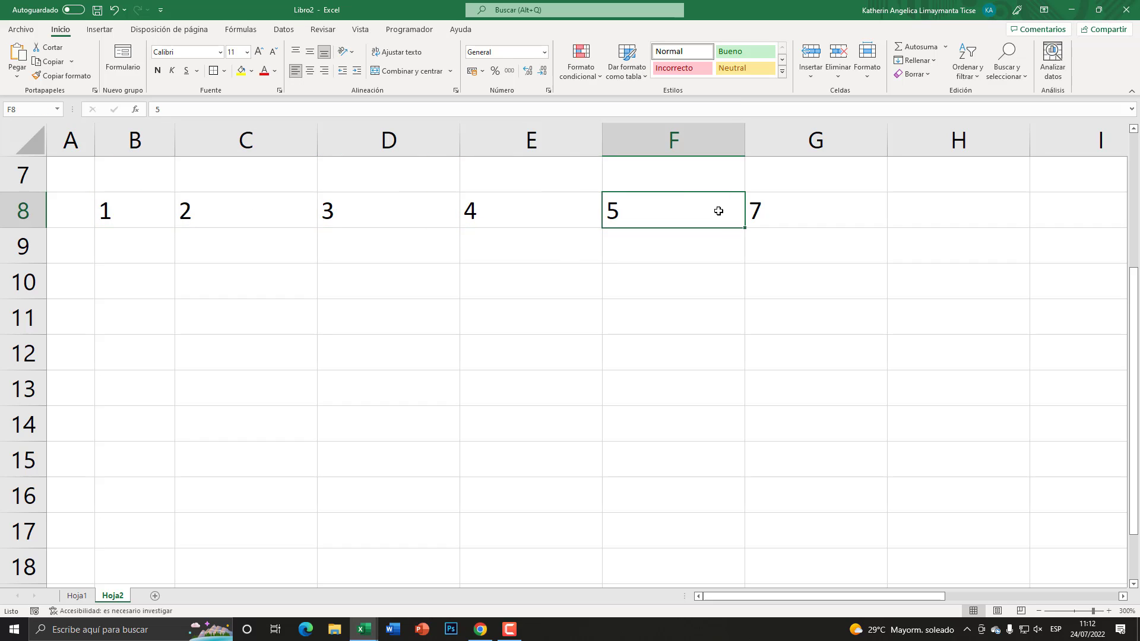
pyautogui.press('Right')
pyautogui.click(142, 271)
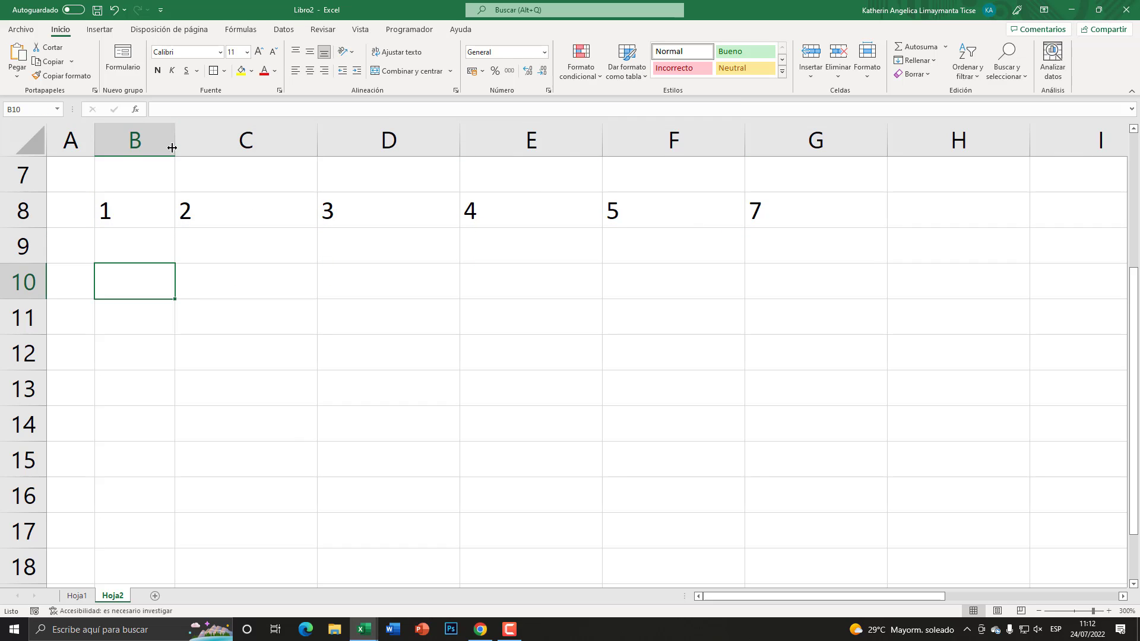
# - Widen column B and enter the comma list 1,2,3,4,5,6,7 in B10
pyautogui.moveTo(174, 143); pyautogui.dragTo(344, 143)
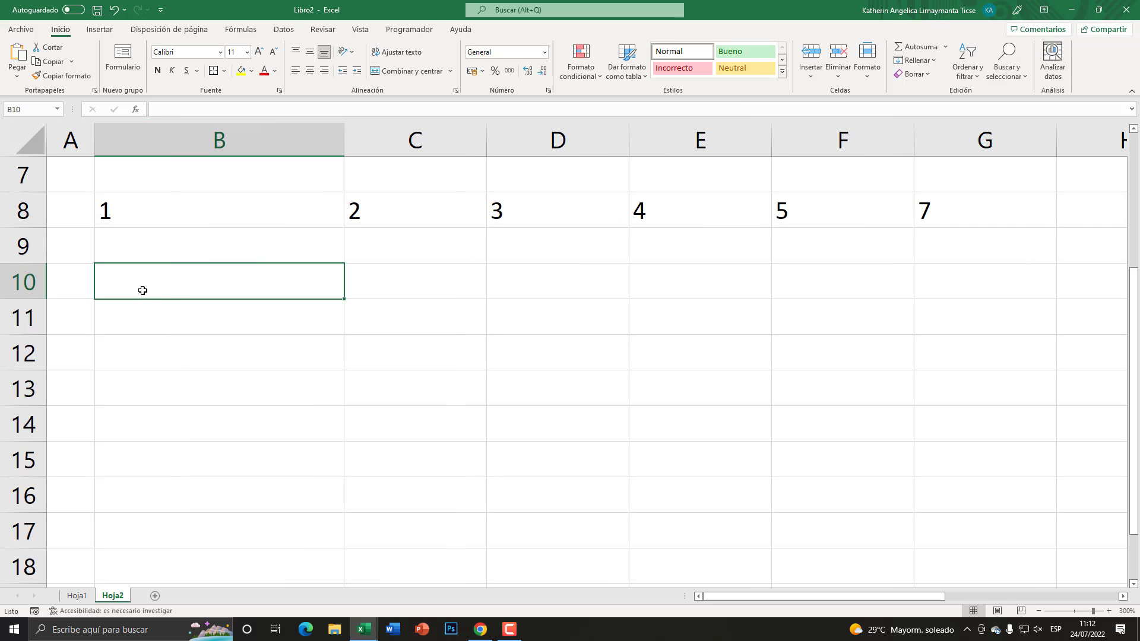
pyautogui.write('1,2')
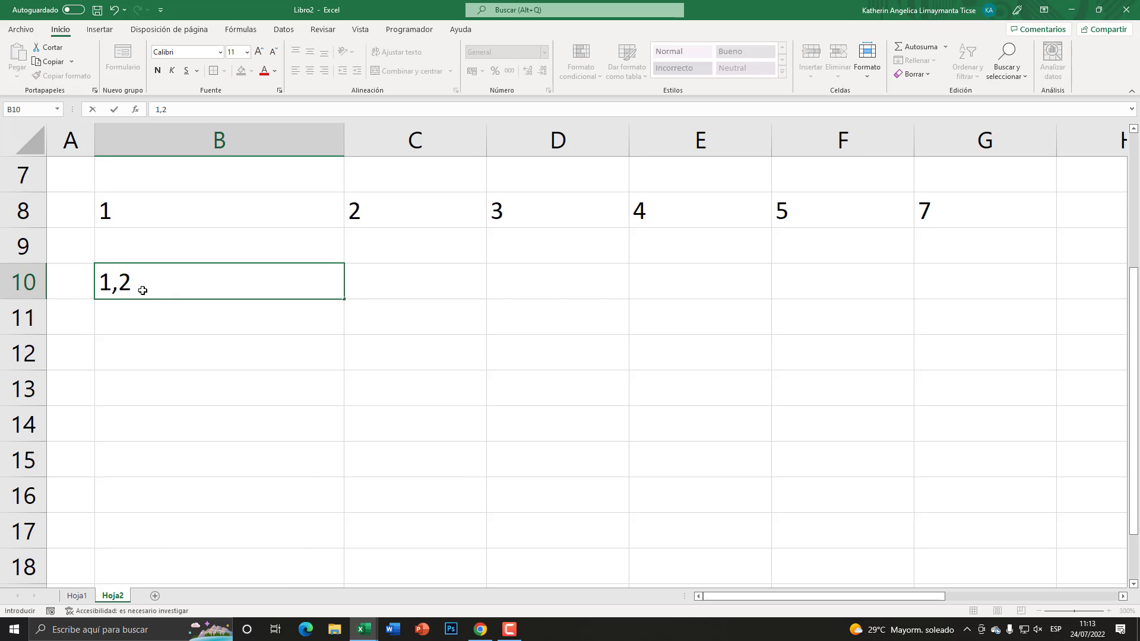
pyautogui.write(',3,4,5,6,7')
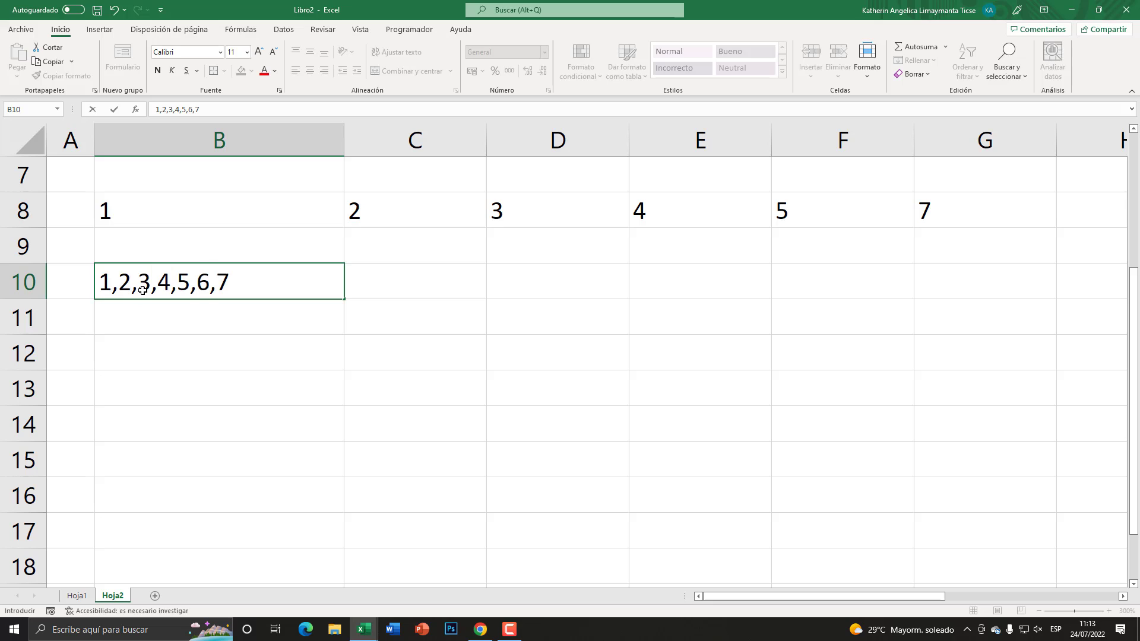
pyautogui.press('Return')
pyautogui.click(204, 293)
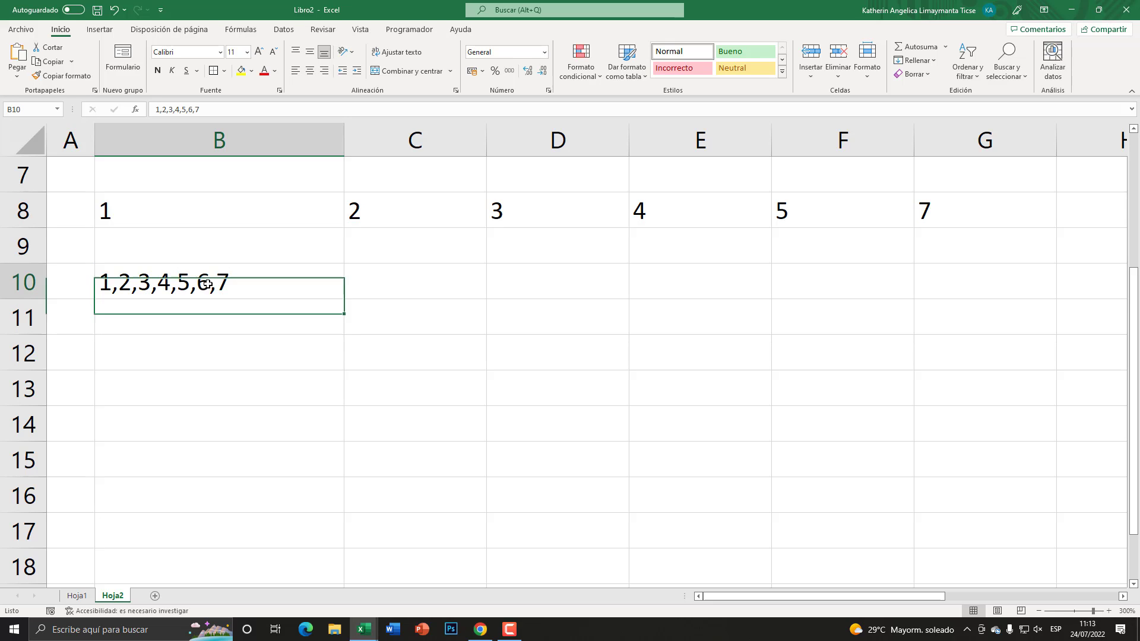
# - Split B10 with Text to Columns as Delimited, using only the Comma separator and Other cleared
pyautogui.click(285, 30)
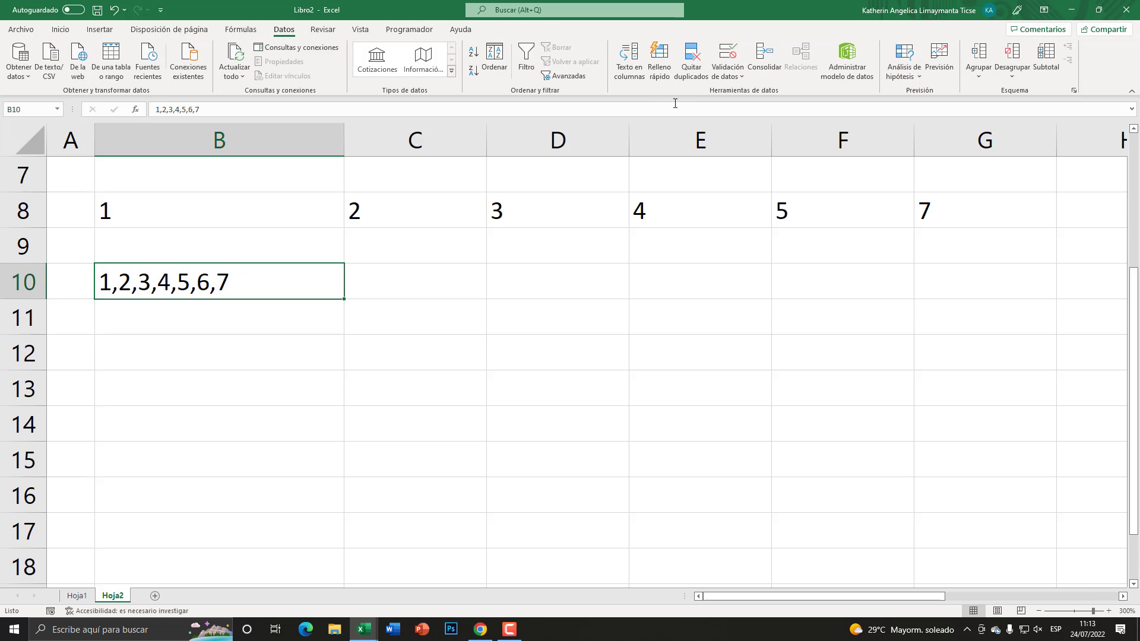
pyautogui.click(634, 77)
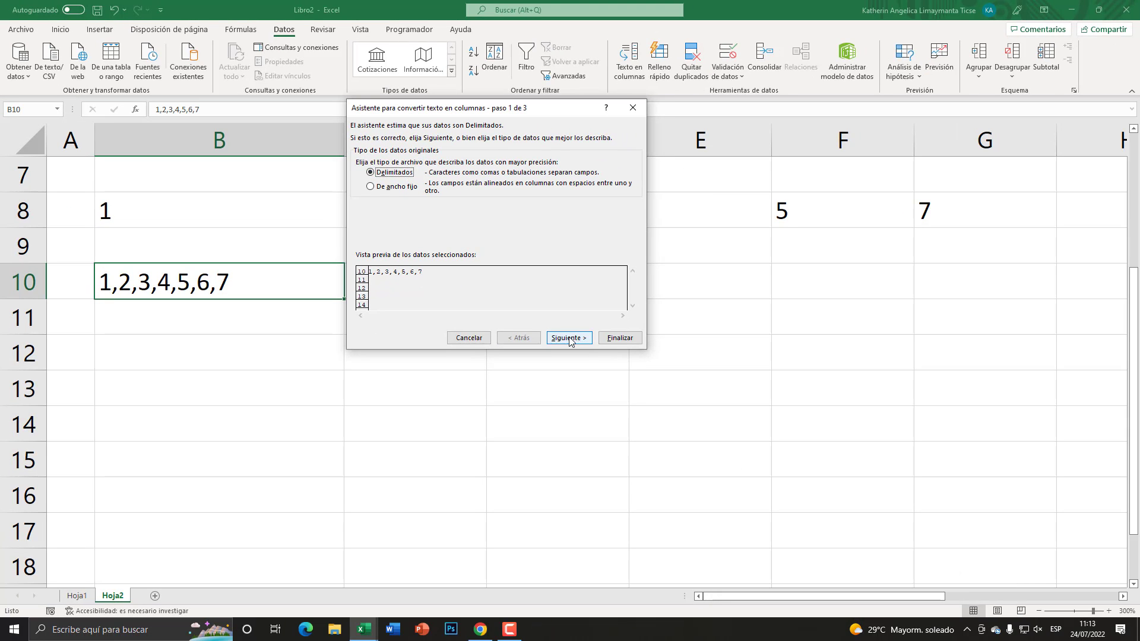
pyautogui.click(575, 340)
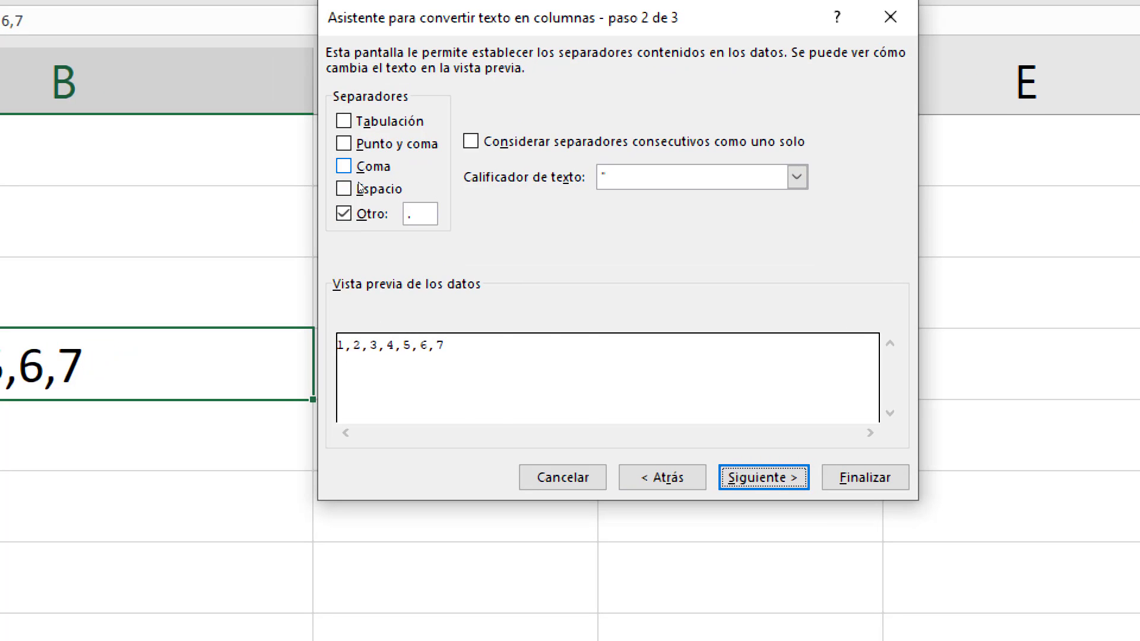
pyautogui.click(357, 167)
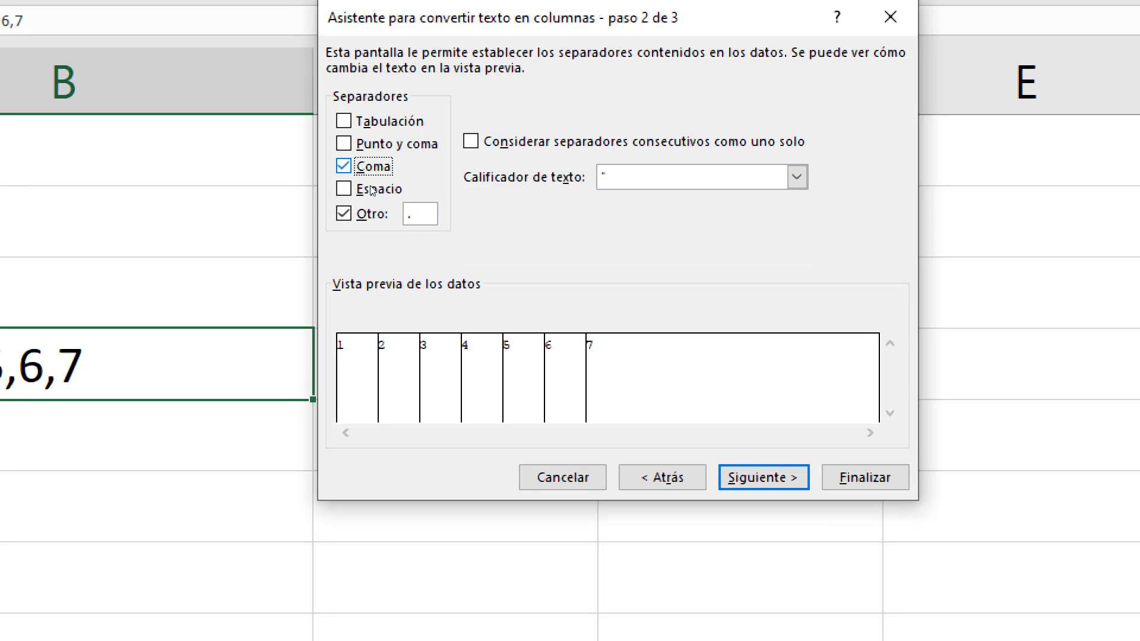
pyautogui.click(363, 214)
pyautogui.click(409, 214)
pyautogui.press('BackSpace')
pyautogui.click(380, 213)
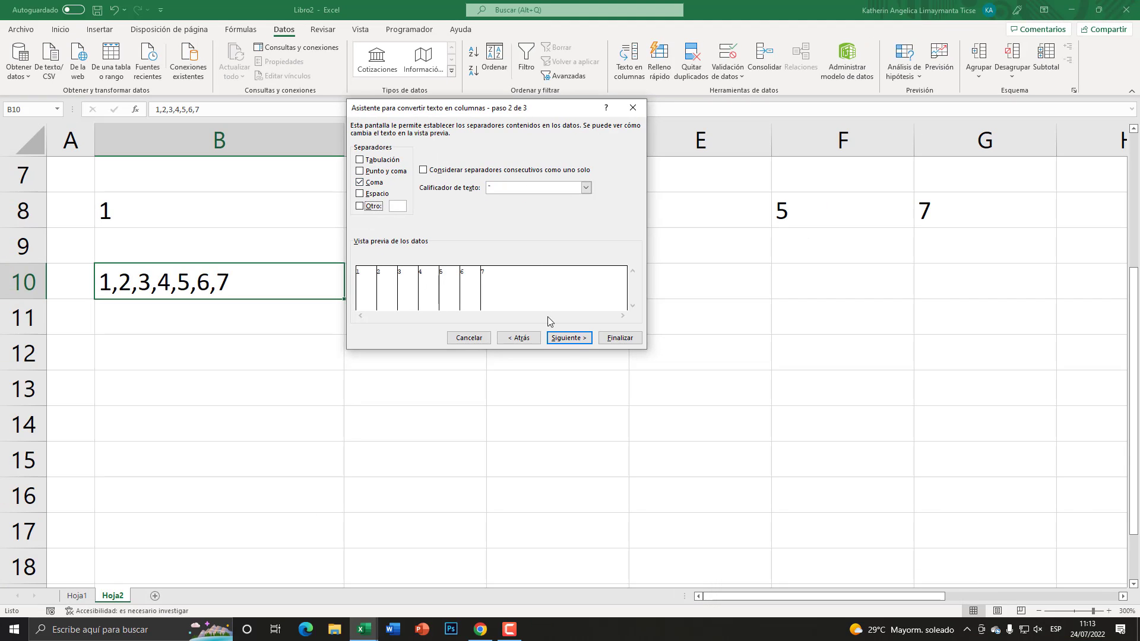
pyautogui.click(567, 338)
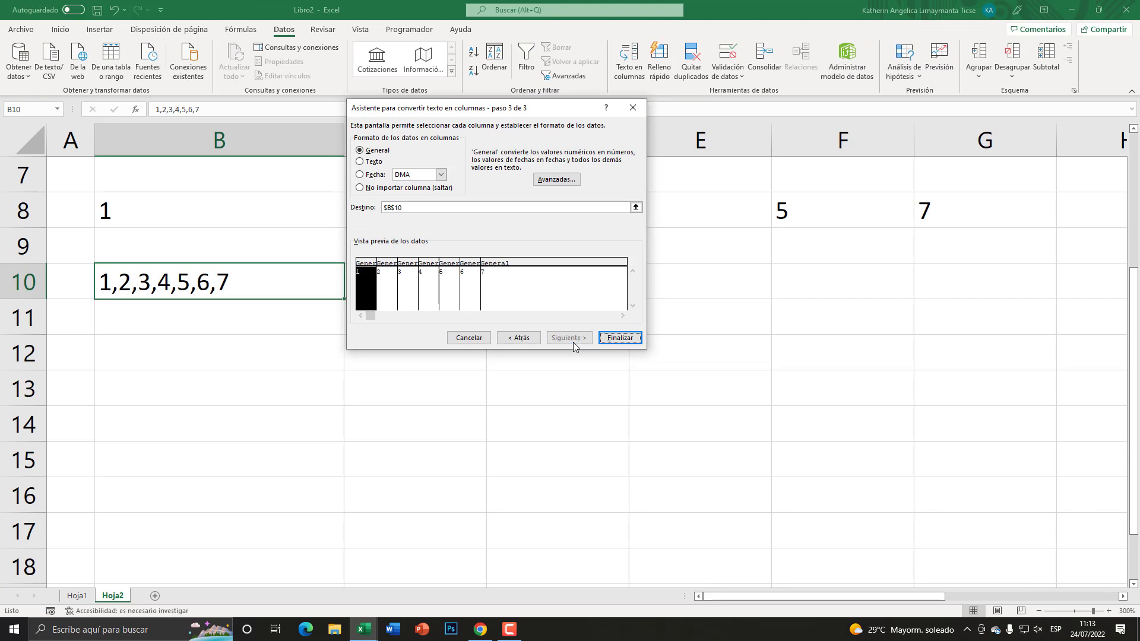
pyautogui.click(620, 338)
pyautogui.moveTo(813, 596); pyautogui.dragTo(746, 598)
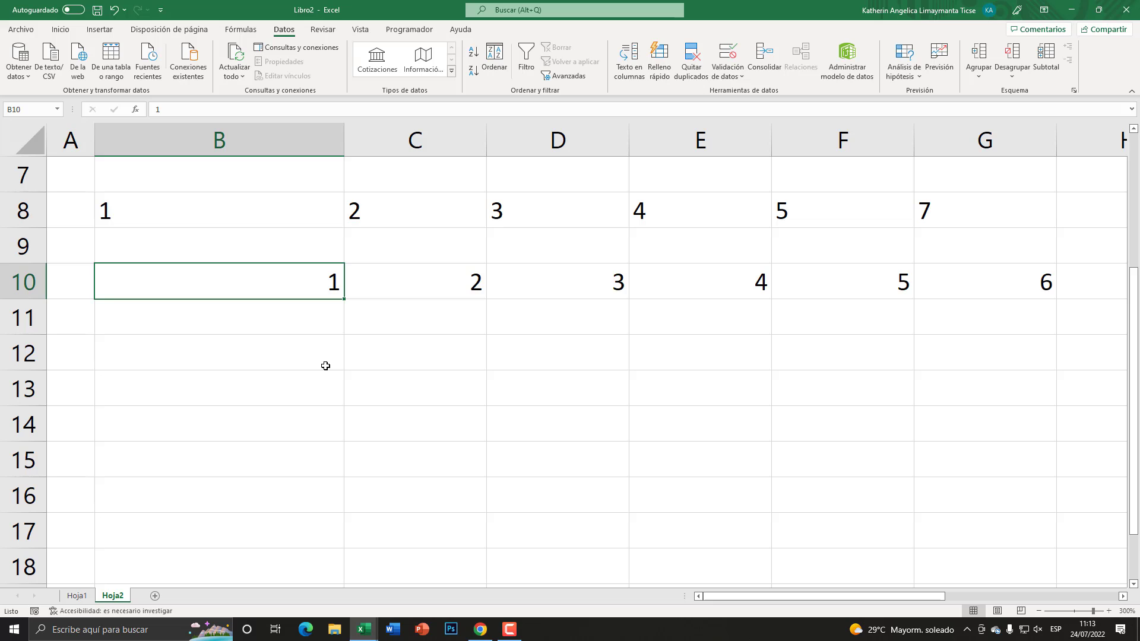
# - Check the split values in columns B, C, E and G
pyautogui.click(425, 136)
pyautogui.click(683, 136)
pyautogui.click(985, 138)
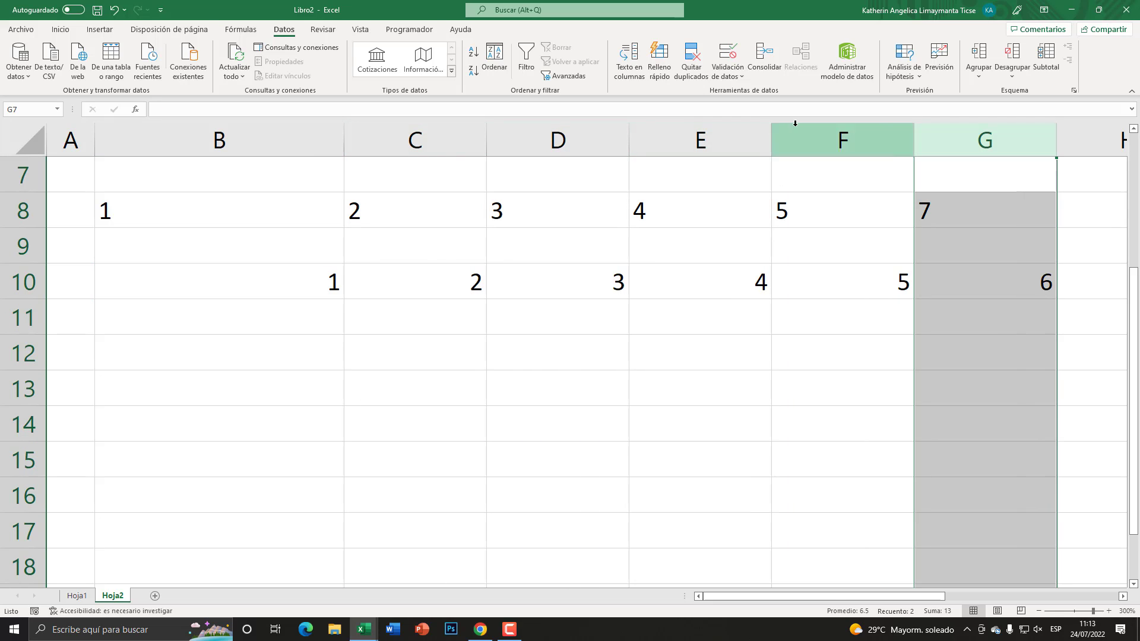
pyautogui.click(328, 149)
# - Enter the semicolon list 1;2;3;4 into cell B12
pyautogui.click(172, 353)
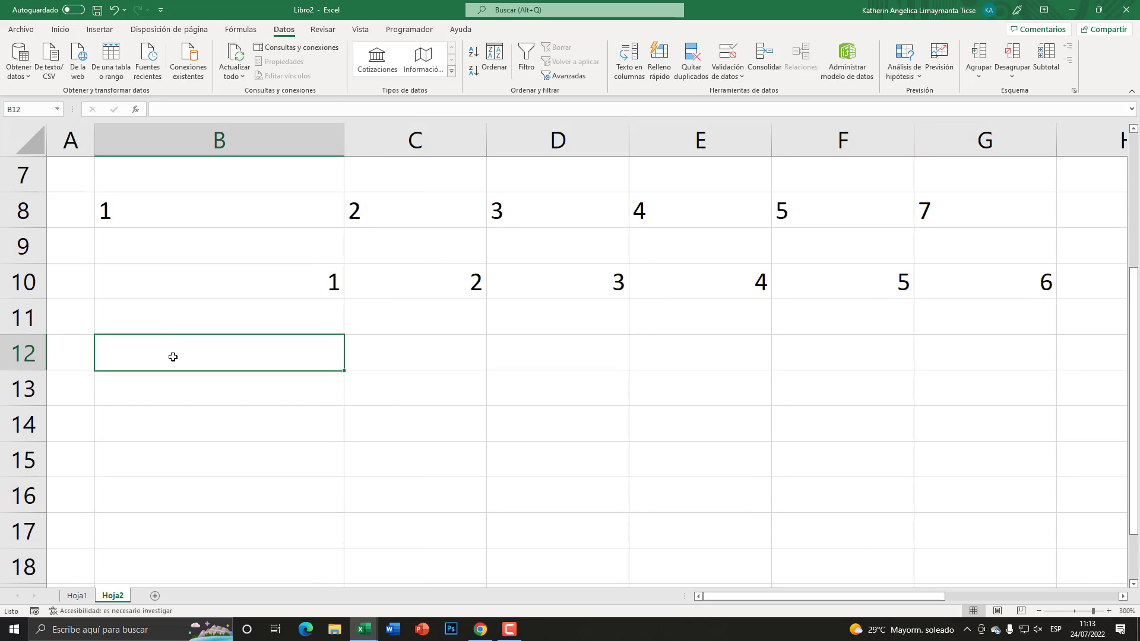
pyautogui.write('1;')
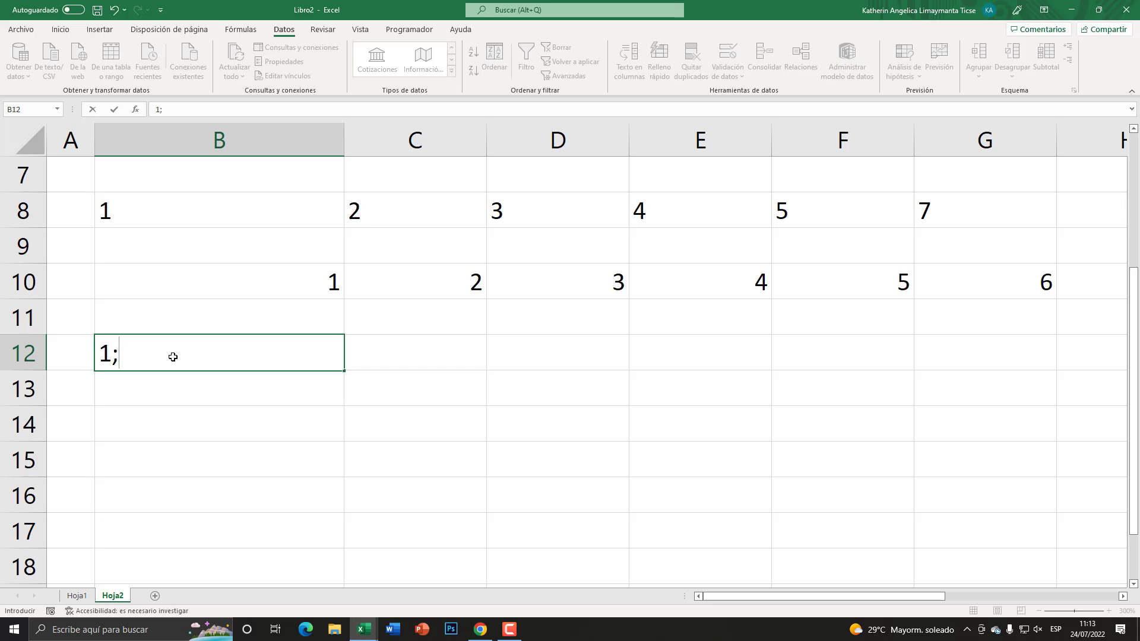
pyautogui.write('2;3;')
pyautogui.write('4')
pyautogui.press('Return')
pyautogui.press('Up')
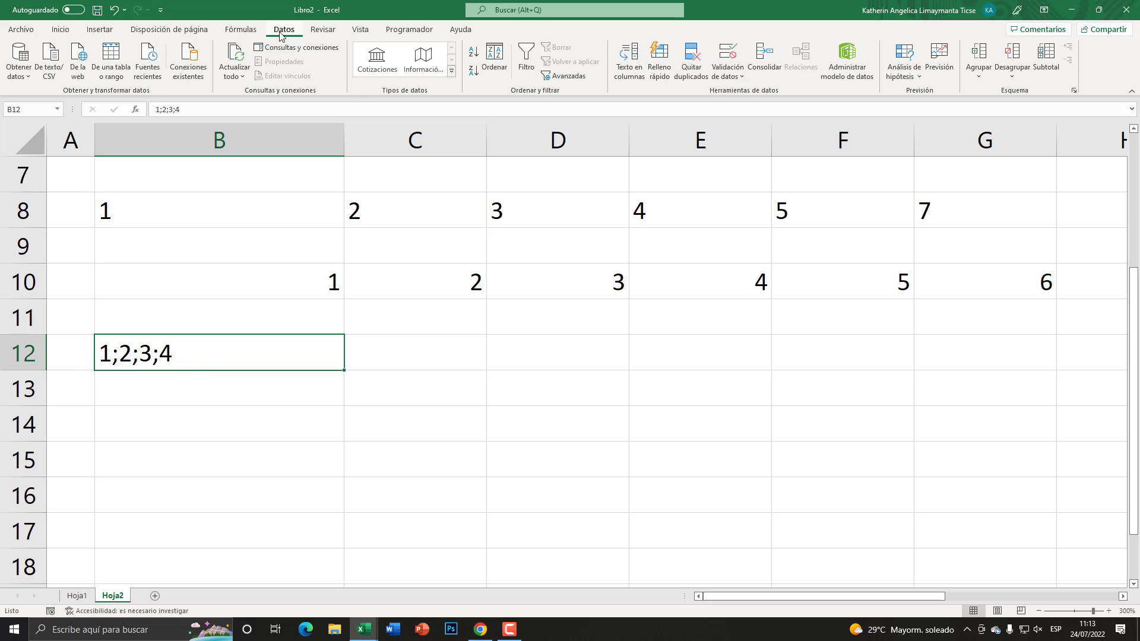
# - Split B12 with Text to Columns, Comma off and Other set to ;, into B12:E12
pyautogui.click(629, 59)
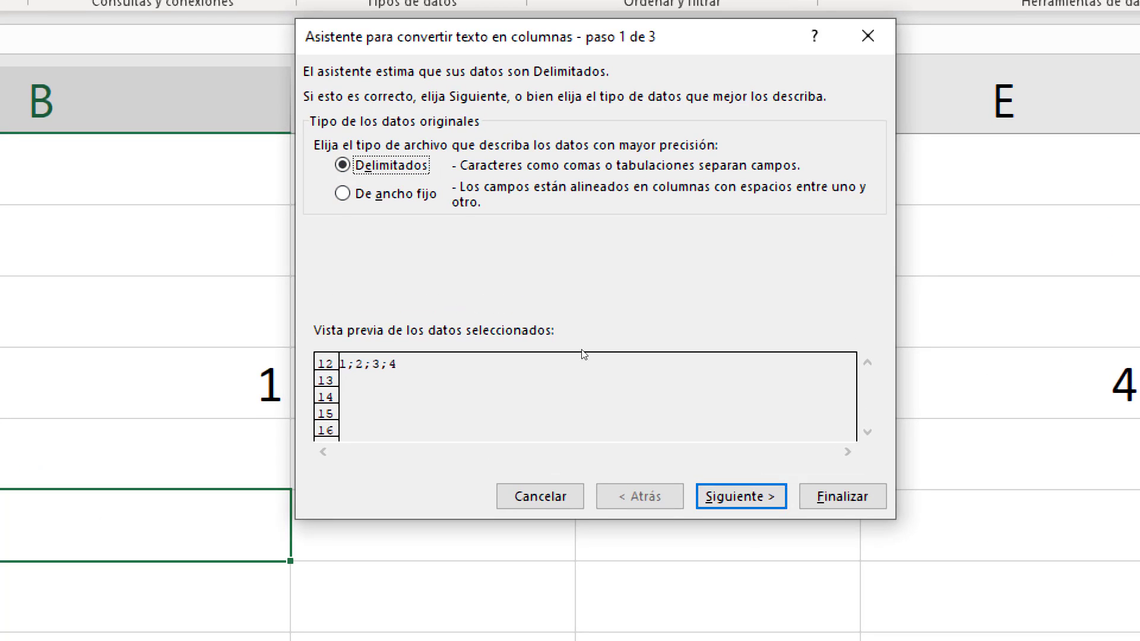
pyautogui.press('Return')
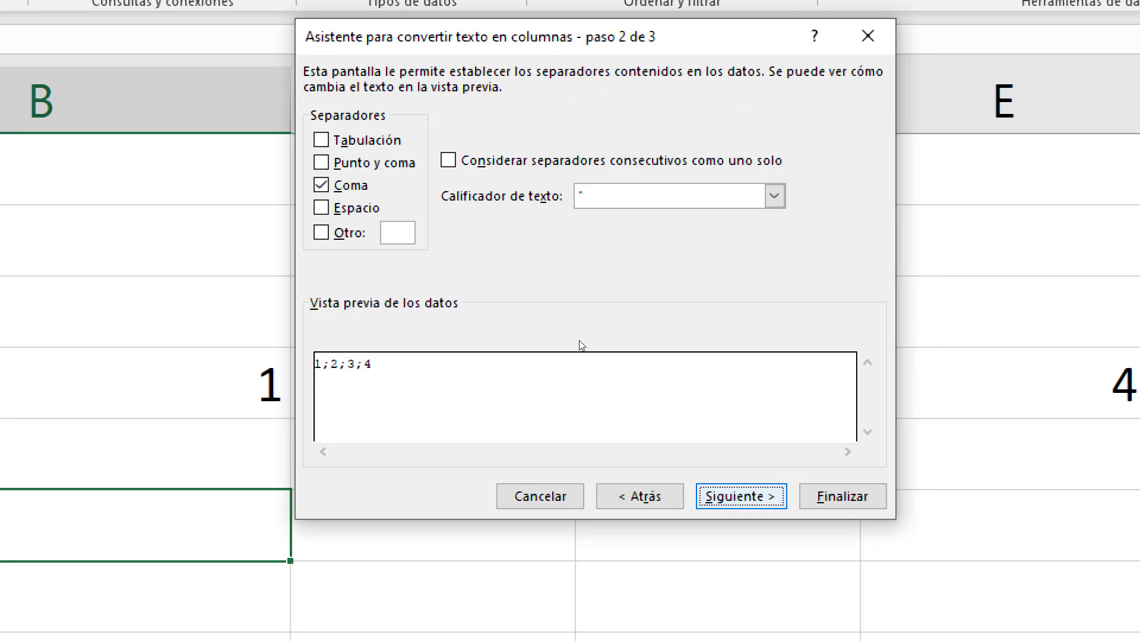
pyautogui.click(363, 188)
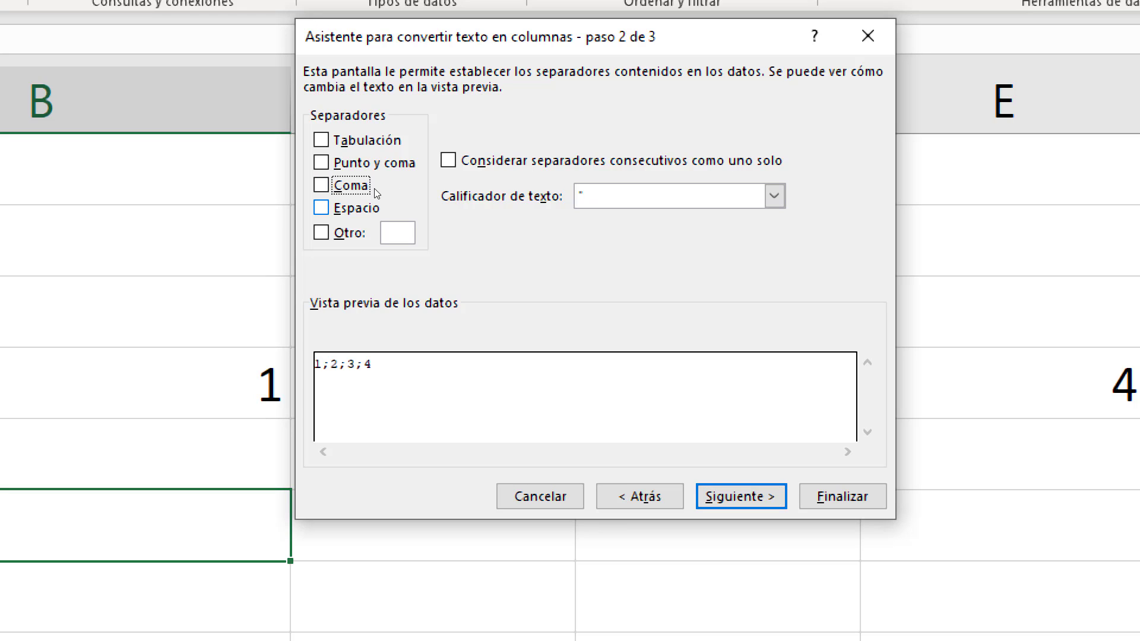
pyautogui.click(320, 232)
pyautogui.write(';')
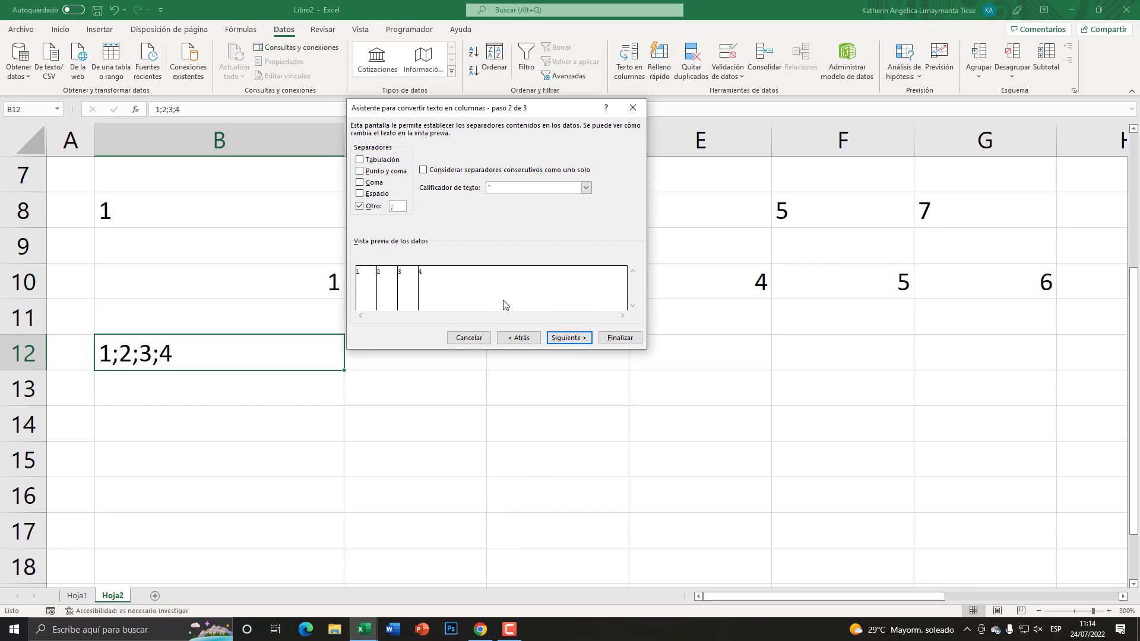
pyautogui.click(586, 337)
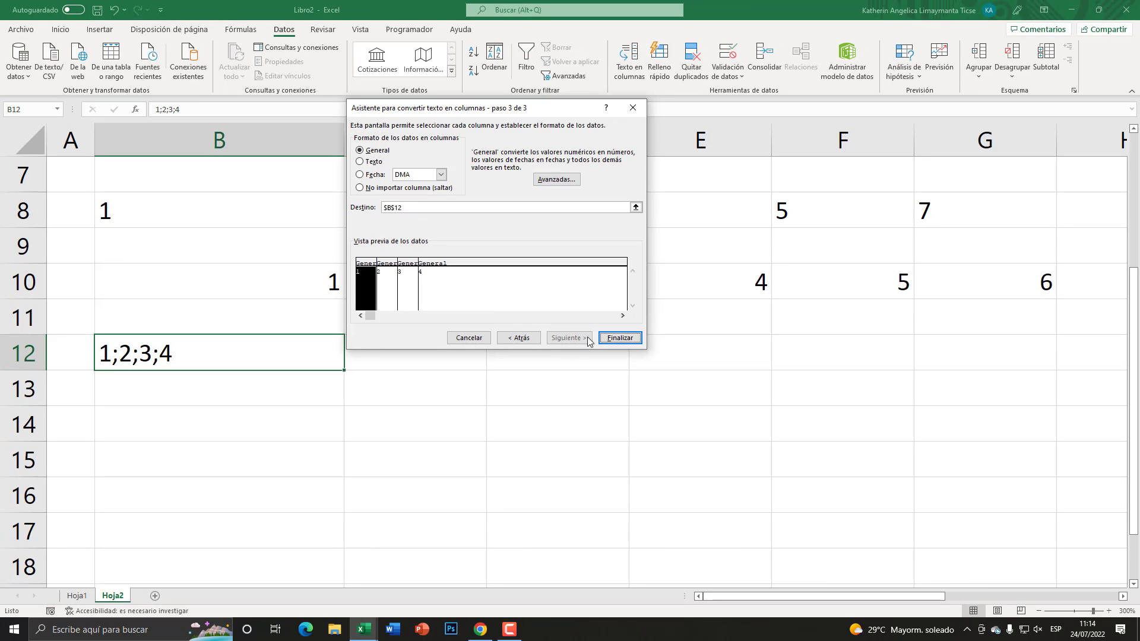
pyautogui.click(619, 338)
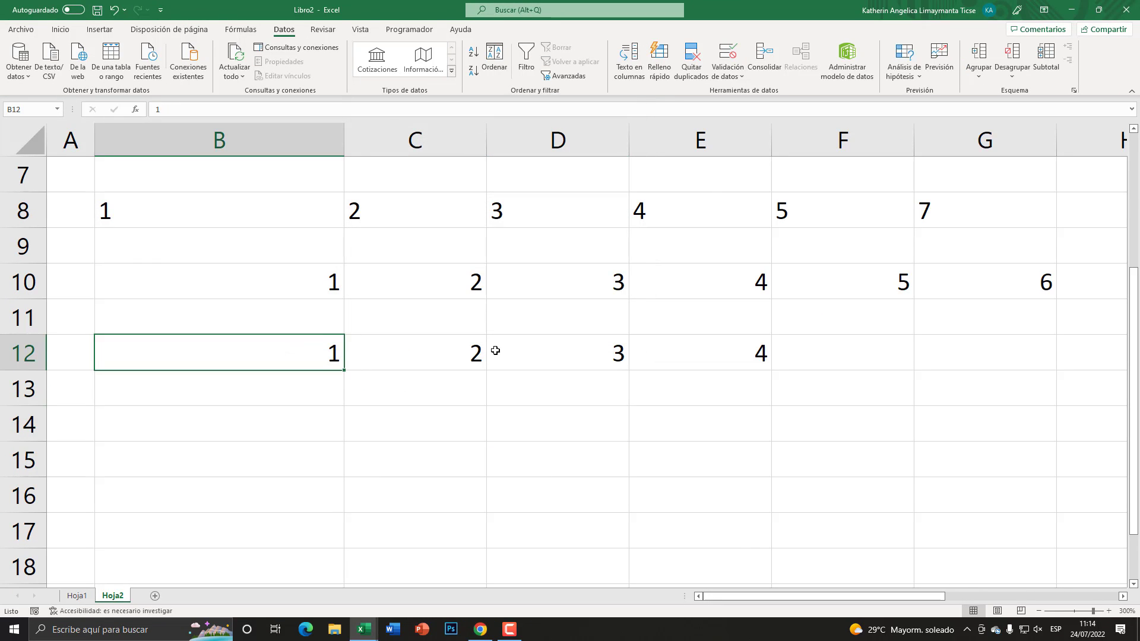
pyautogui.press('Right')
pyautogui.press('Right')
pyautogui.press('Right')
pyautogui.press('Right')
pyautogui.press('Left')
pyautogui.press('Left')
pyautogui.press('Left')
pyautogui.press('Left')
pyautogui.press('Right')
pyautogui.press('Right')
pyautogui.press('Right')
pyautogui.click(313, 329)
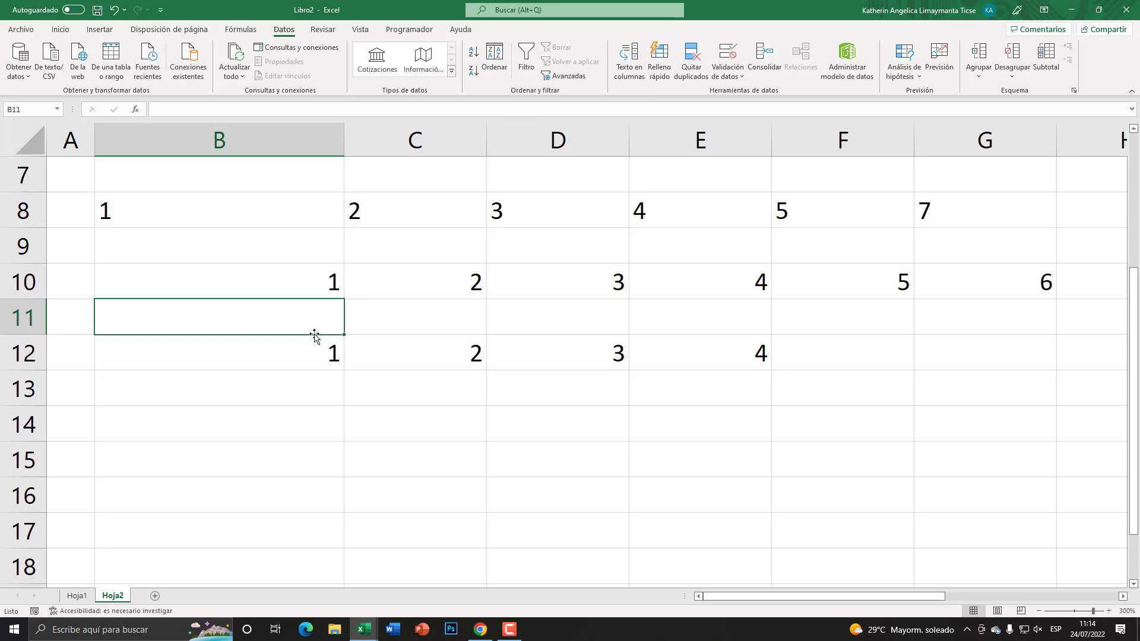
pyautogui.scroll(-1, 311, 392)
pyautogui.click(230, 314)
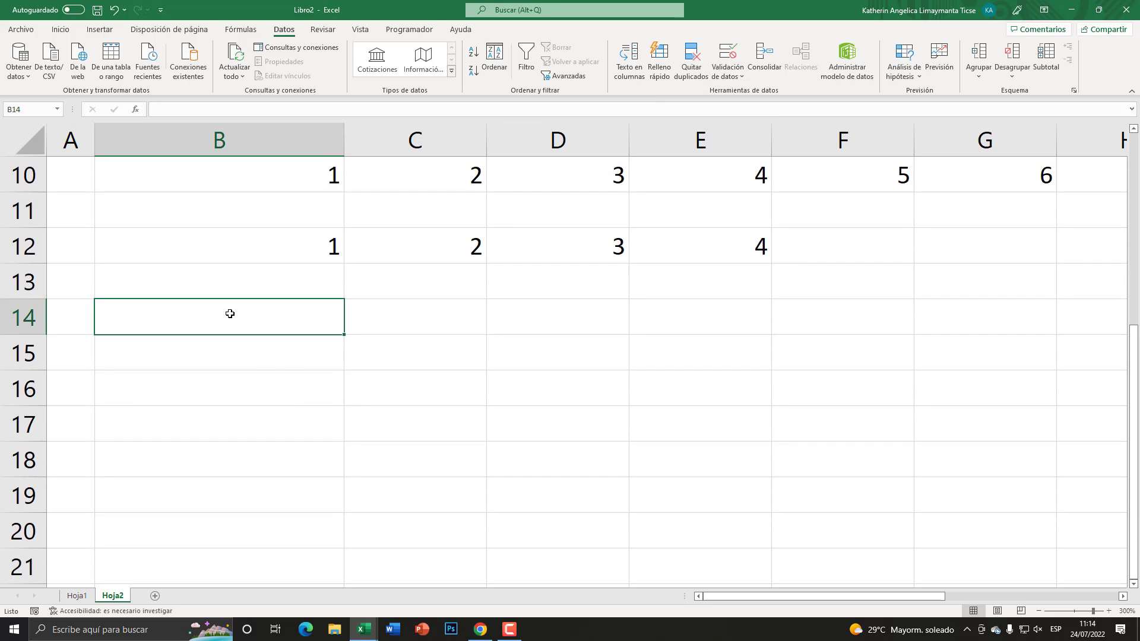